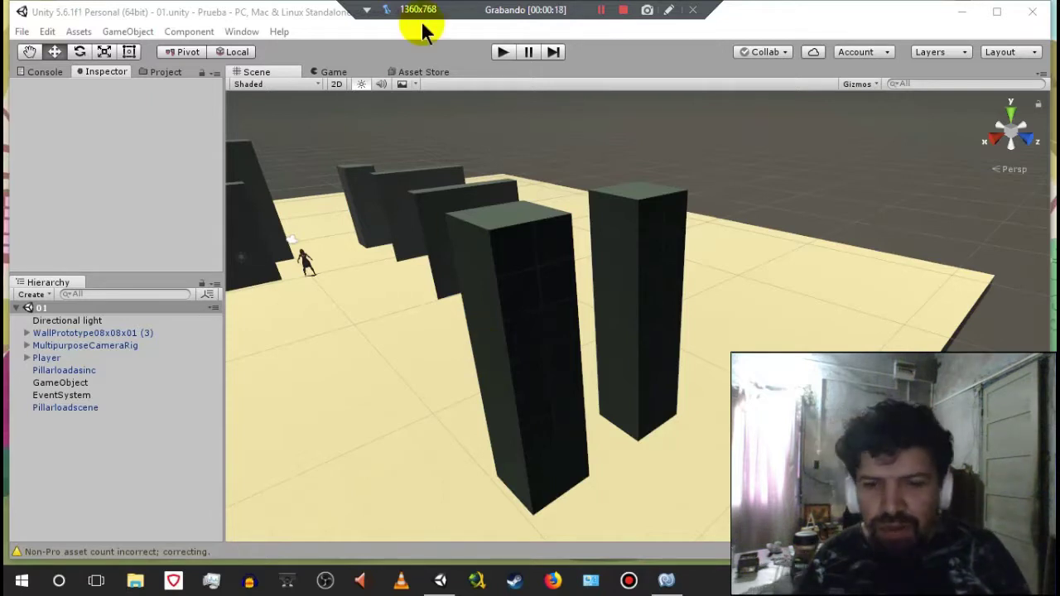
- Inspect the Pillarloadscene and Pillarloadasinc trigger settings, frame Pillarloadasinc, and show the project assets
{"action": "left_click", "coordinate": [87, 408]}
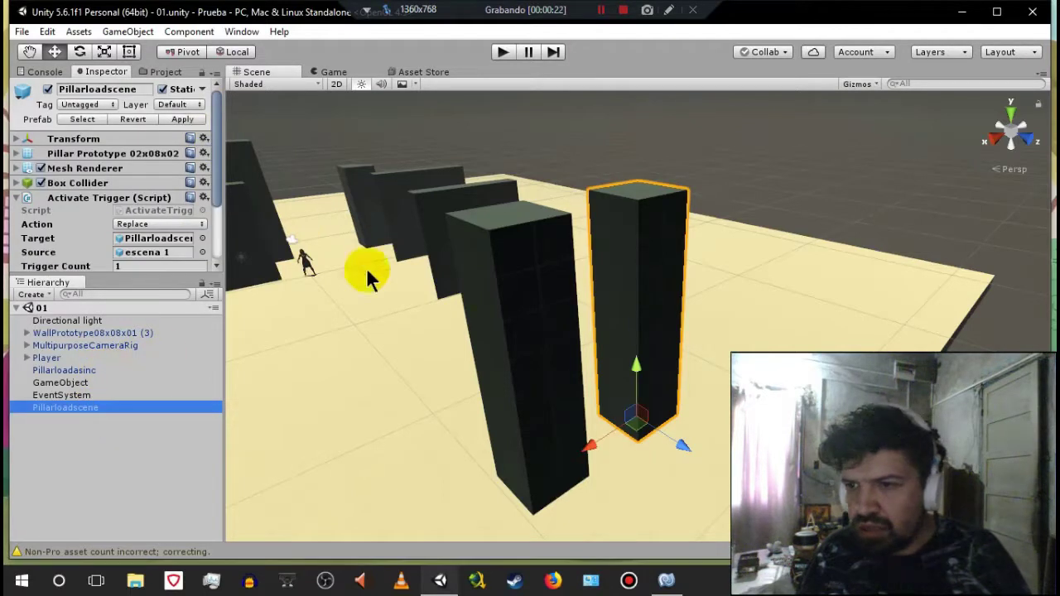
{"action": "left_click", "coordinate": [553, 317]}
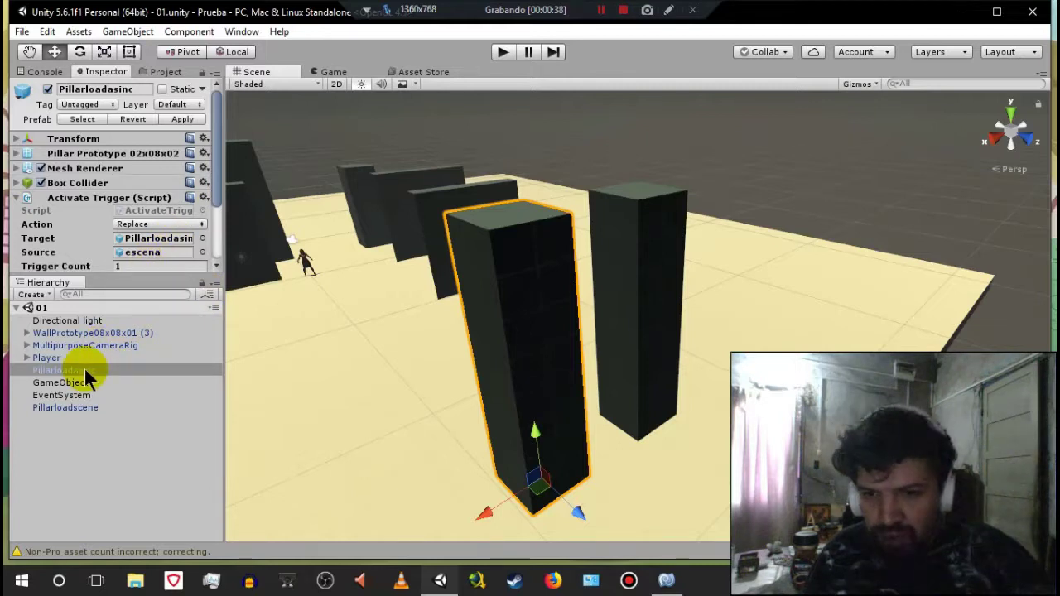
{"action": "double_click", "coordinate": [87, 372]}
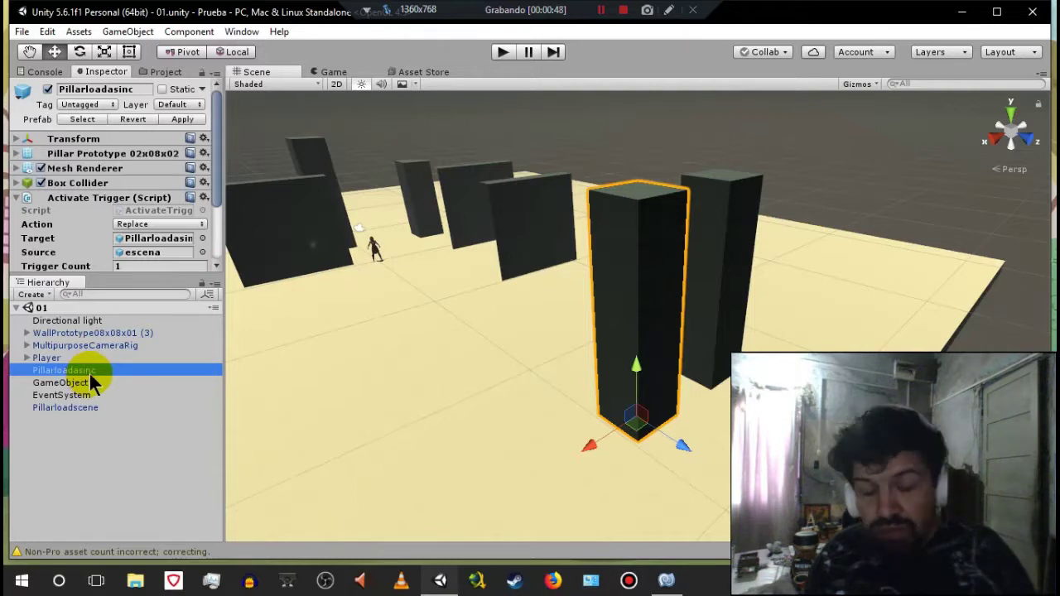
{"action": "left_click", "coordinate": [162, 71]}
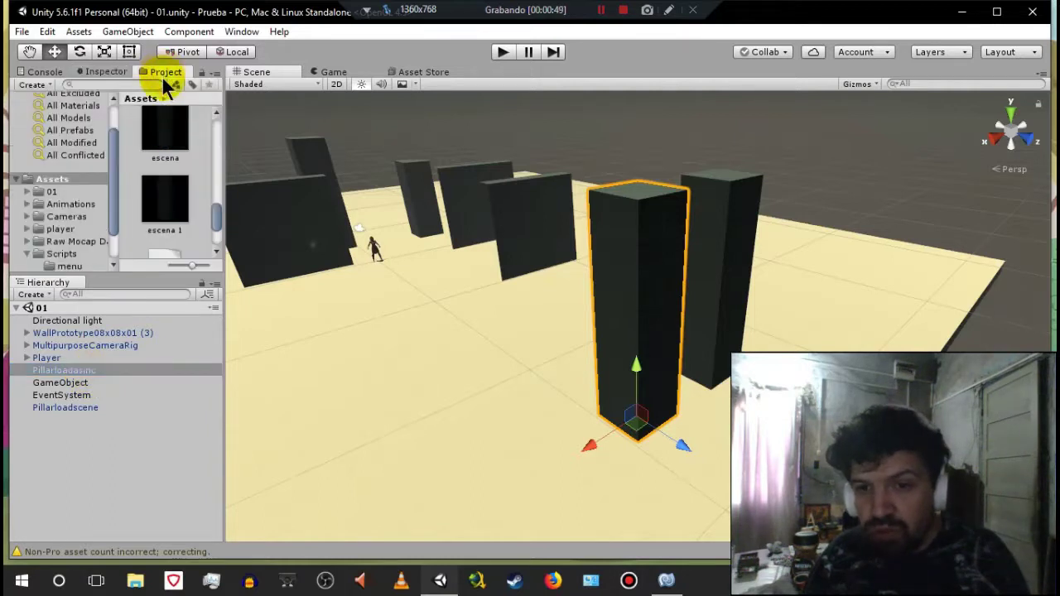
- Review the escena asset in the Inspector, then the Player and Pillarloadasinc Activate Trigger settings
{"action": "left_click", "coordinate": [174, 166]}
{"action": "left_click", "coordinate": [190, 168]}
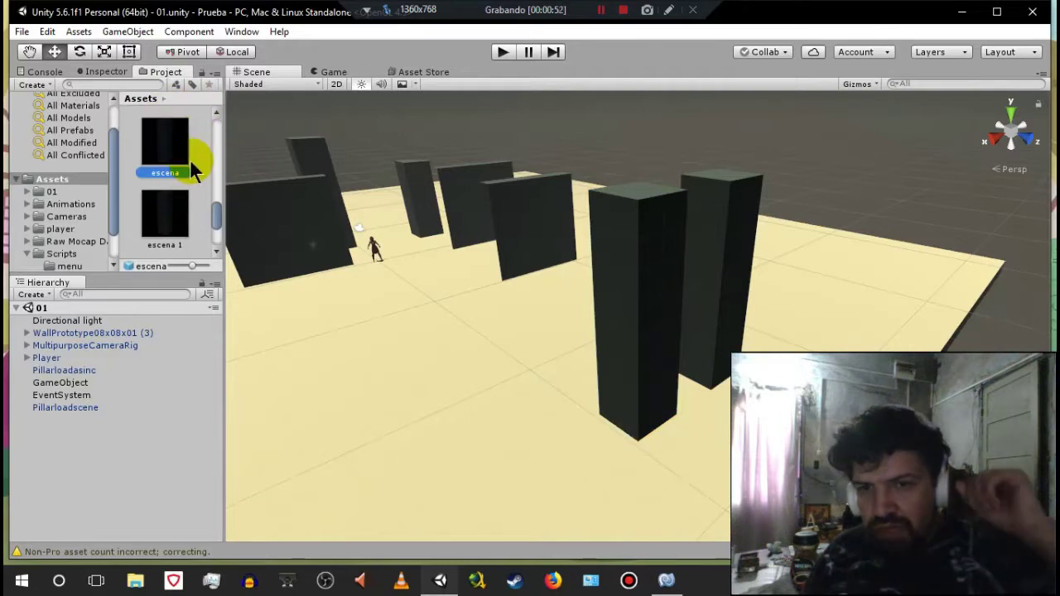
{"action": "left_click", "coordinate": [83, 72]}
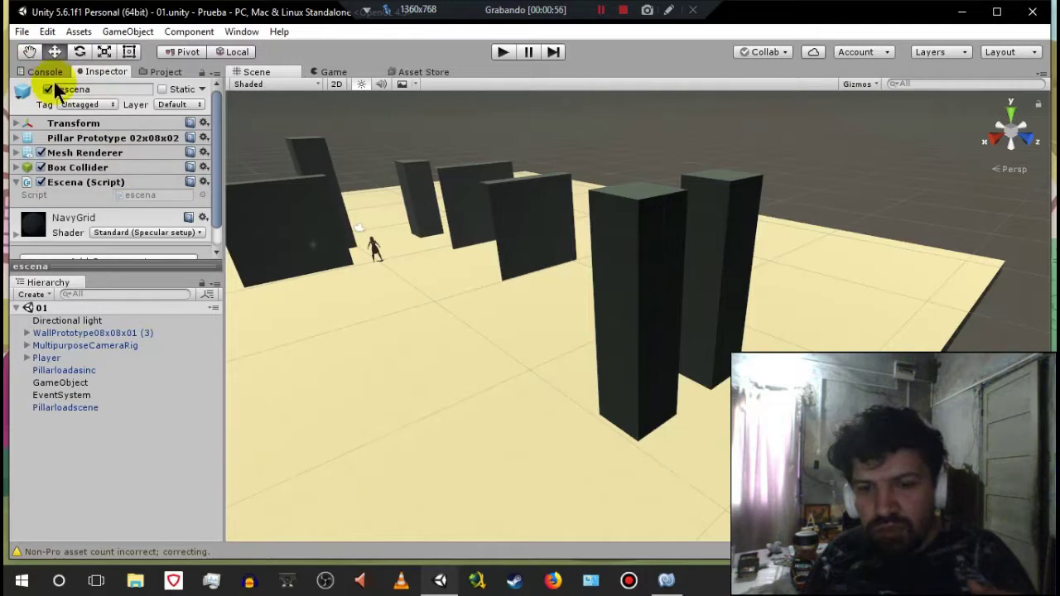
{"action": "left_click", "coordinate": [63, 361]}
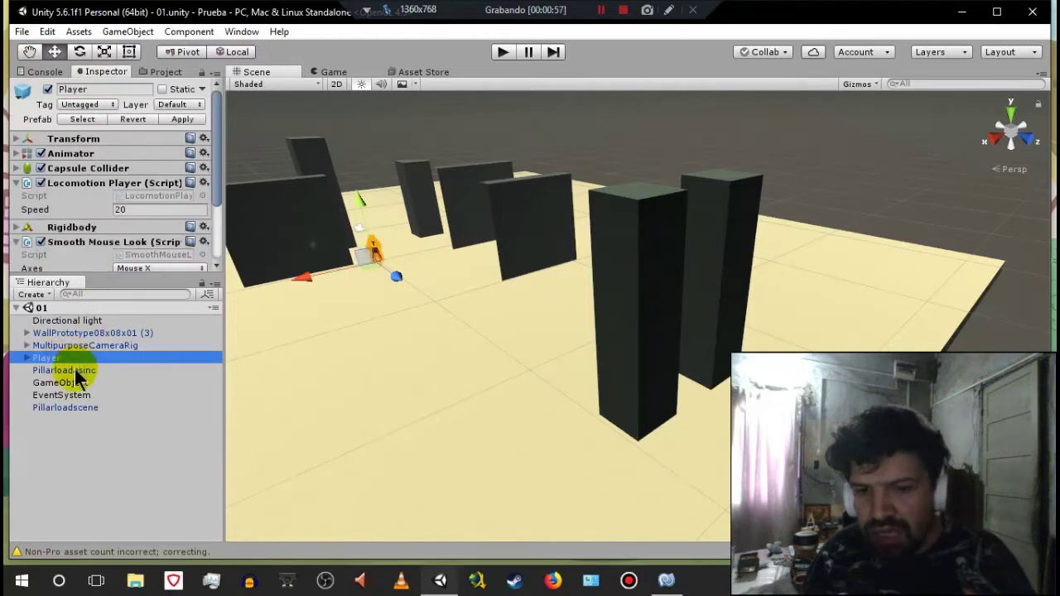
{"action": "left_click", "coordinate": [76, 371]}
{"action": "scroll", "coordinate": [165, 224], "scroll_direction": "down", "scroll_amount": 1}
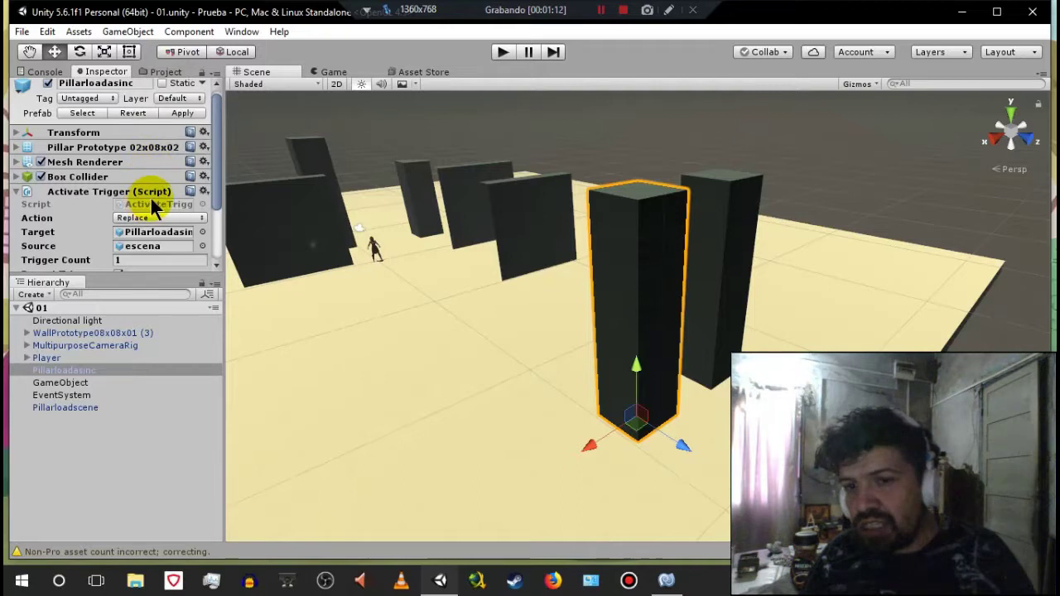
- Compare the Activate Trigger sources: Pillarloadscene uses escena 1, Pillarloadasinc uses escena
{"action": "left_click", "coordinate": [86, 410]}
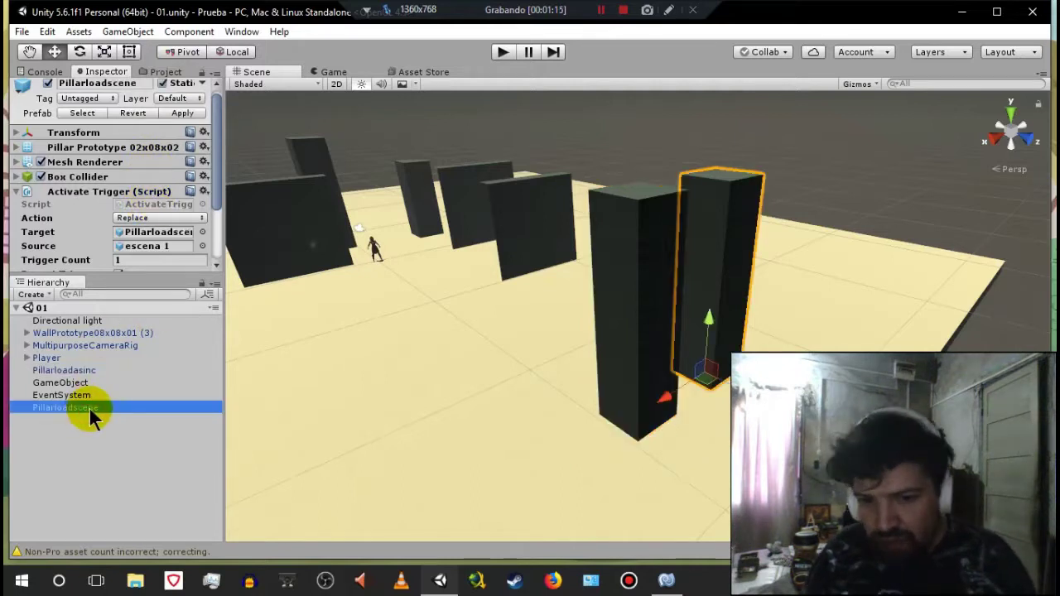
{"action": "left_click", "coordinate": [81, 372]}
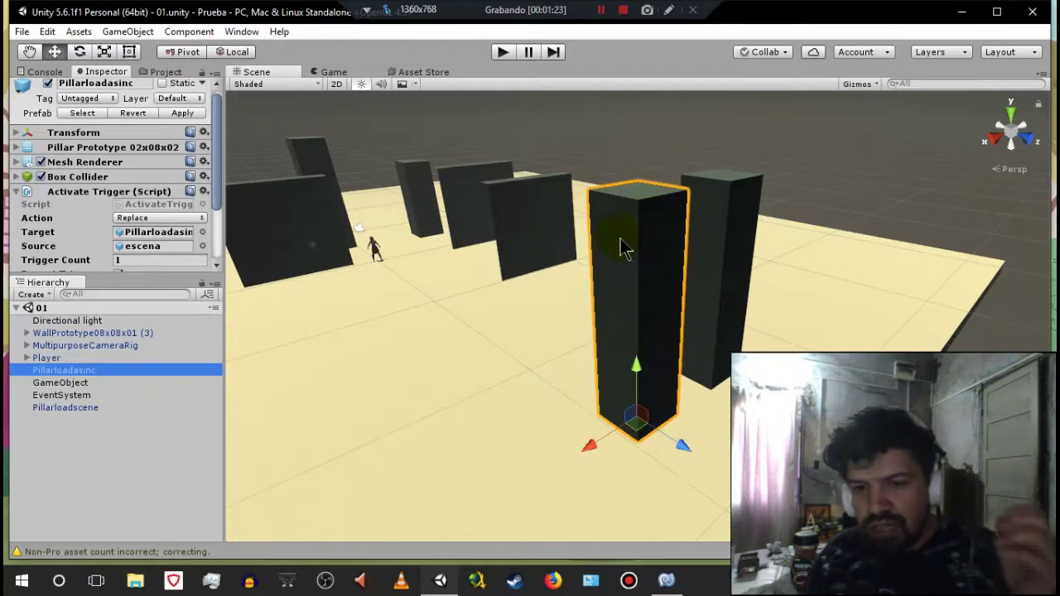
{"action": "left_click", "coordinate": [83, 408]}
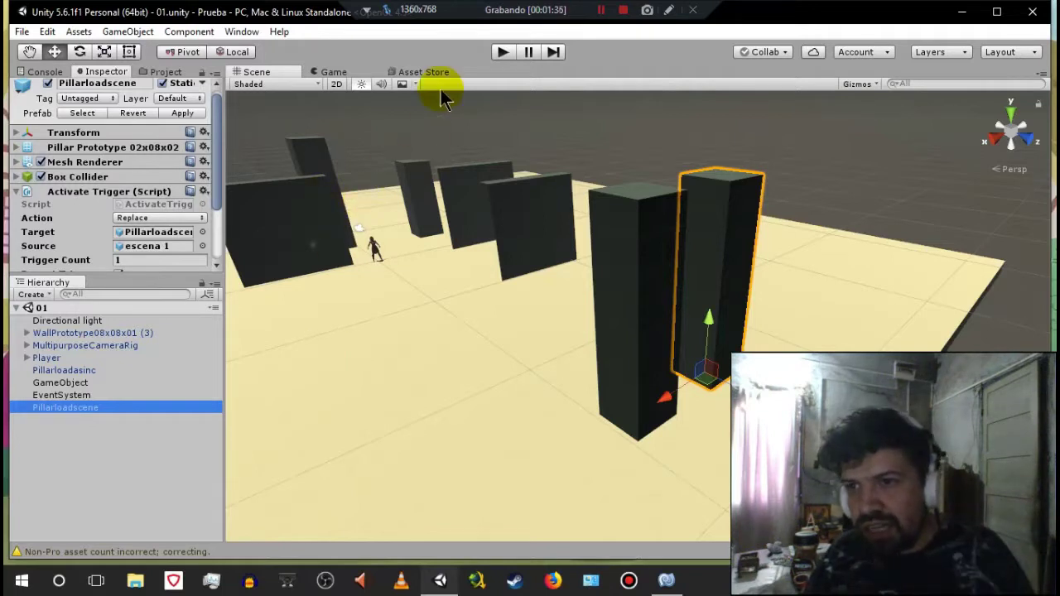
{"action": "left_click", "coordinate": [336, 73]}
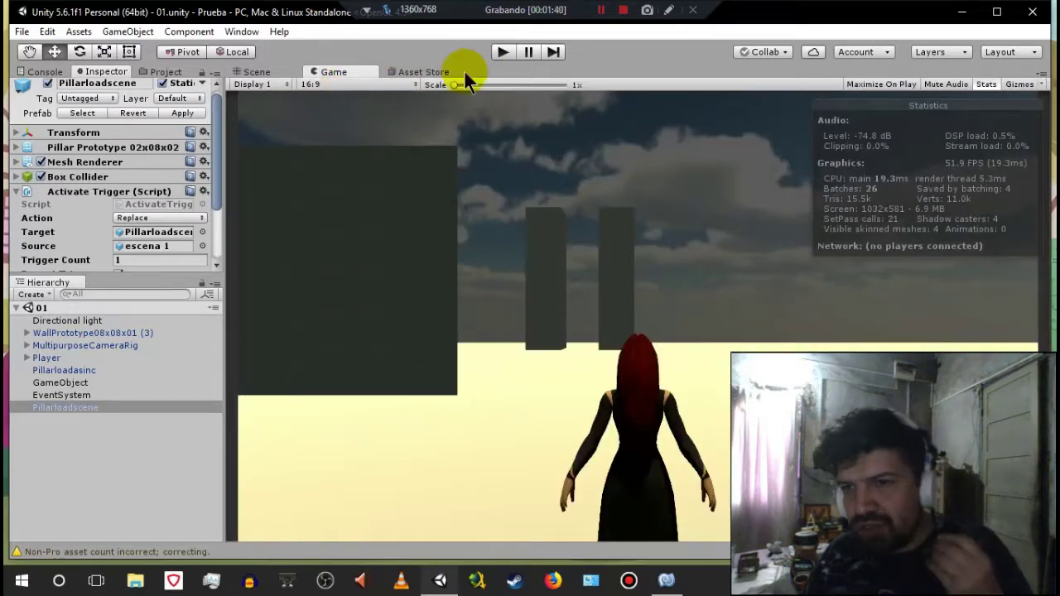
- Play-test by walking the character forward into the pillar until scene 2 loads, then stop
{"action": "left_click", "coordinate": [503, 53]}
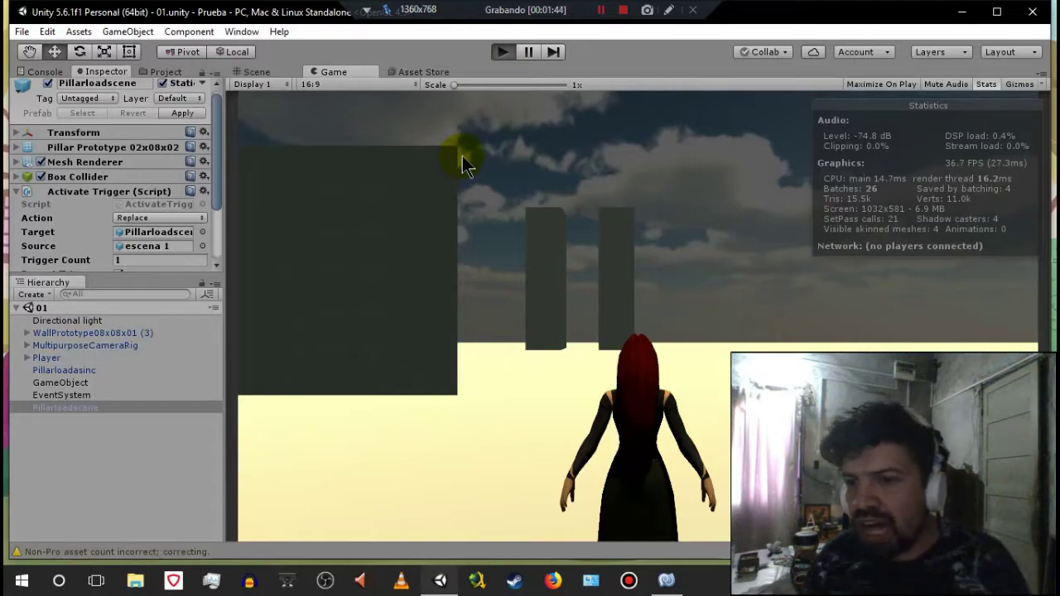
{"action": "key", "text": "w"}
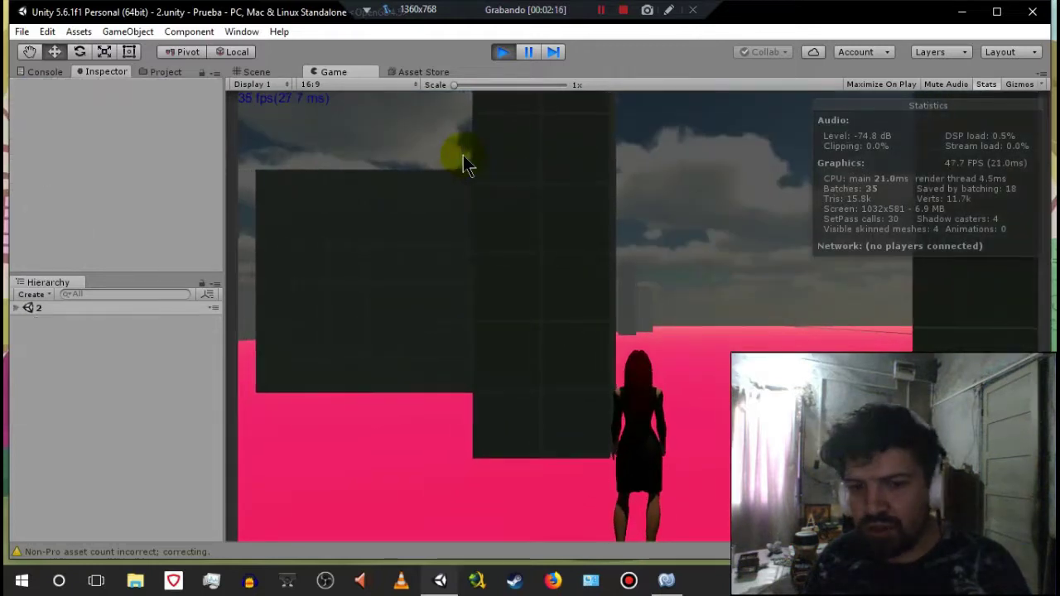
{"action": "left_click", "coordinate": [499, 52]}
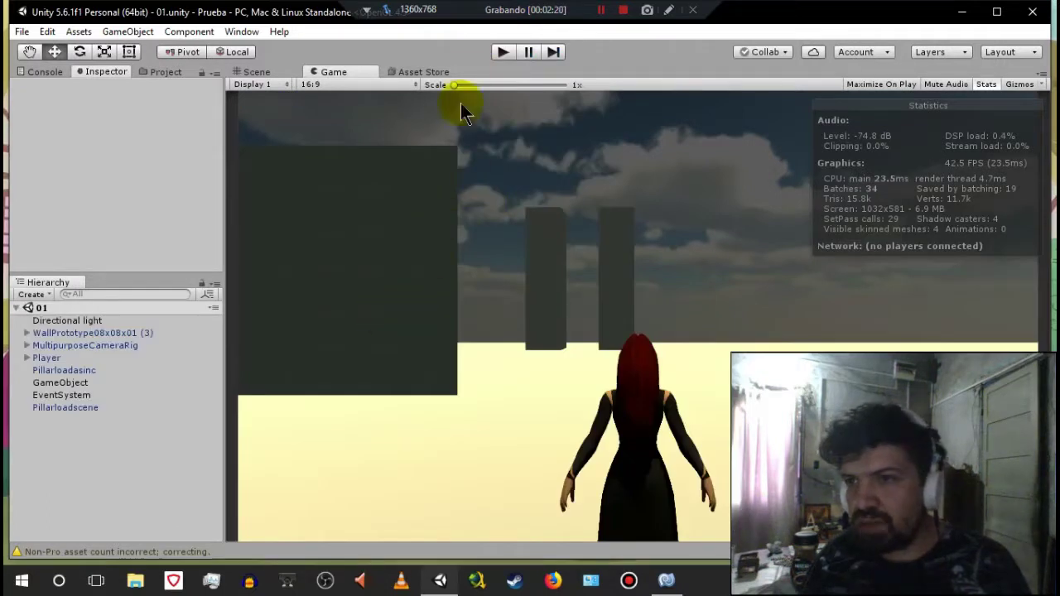
{"action": "left_click", "coordinate": [504, 52]}
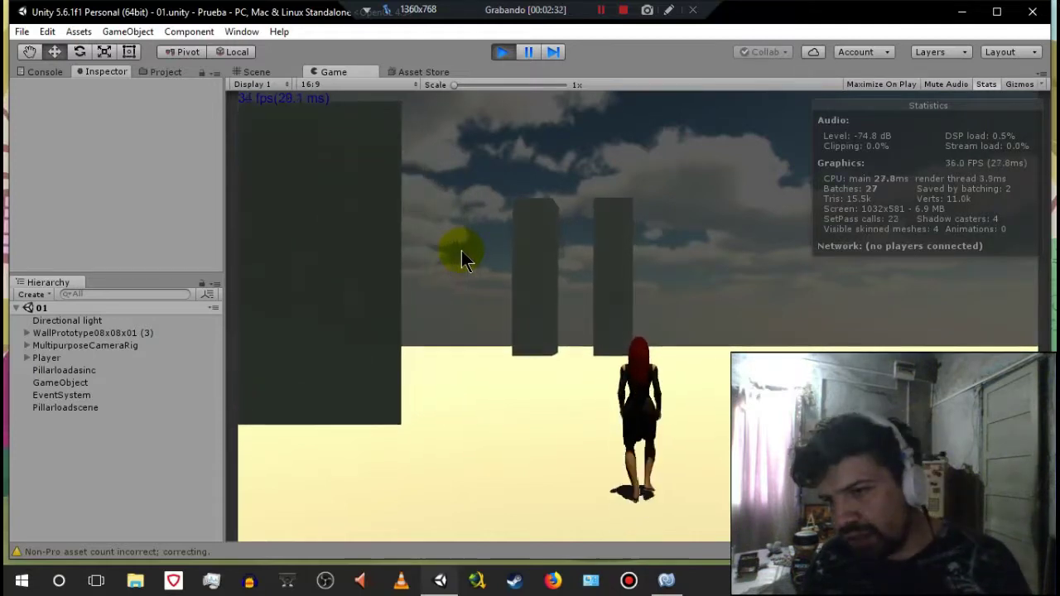
{"action": "key", "text": "a"}
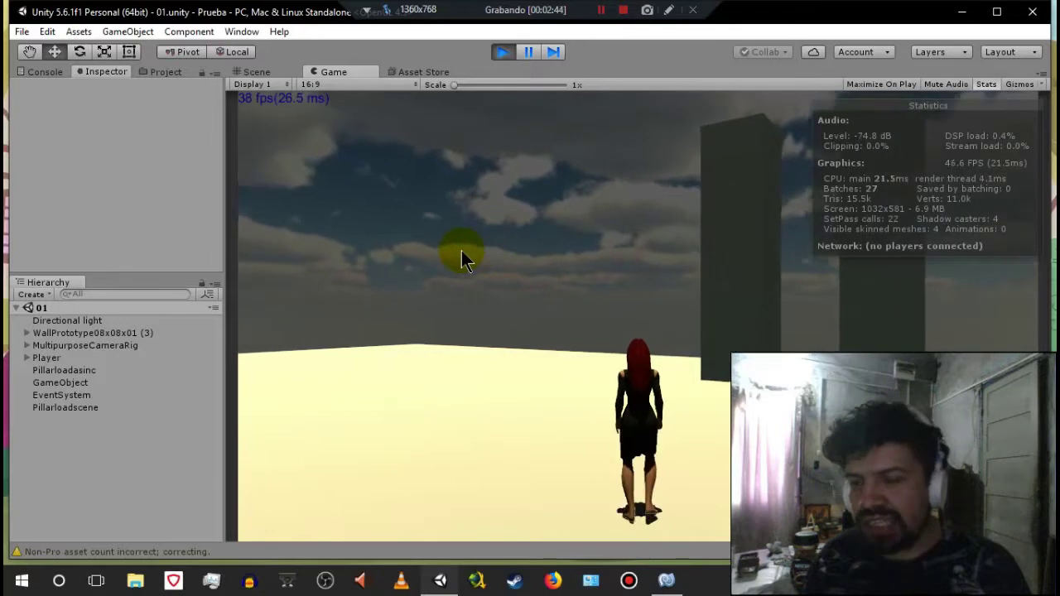
{"action": "key", "text": "d"}
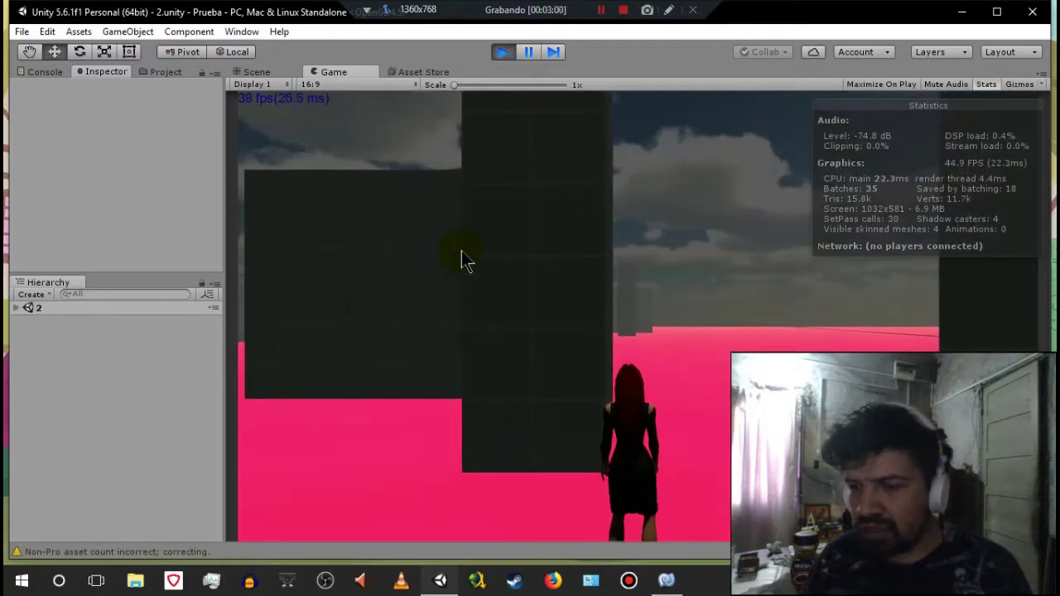
{"action": "left_click", "coordinate": [502, 54]}
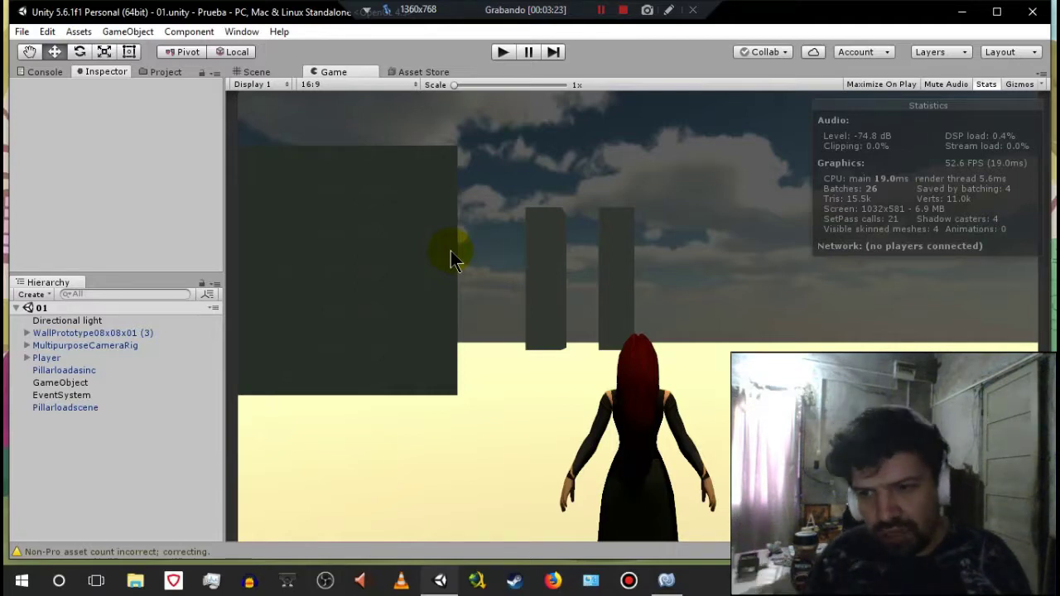
- Review simple_es.cs's SceneManagement import and SceneManager.LoadScene call, then view escena.cs's async coroutine
{"action": "left_click", "coordinate": [667, 581]}
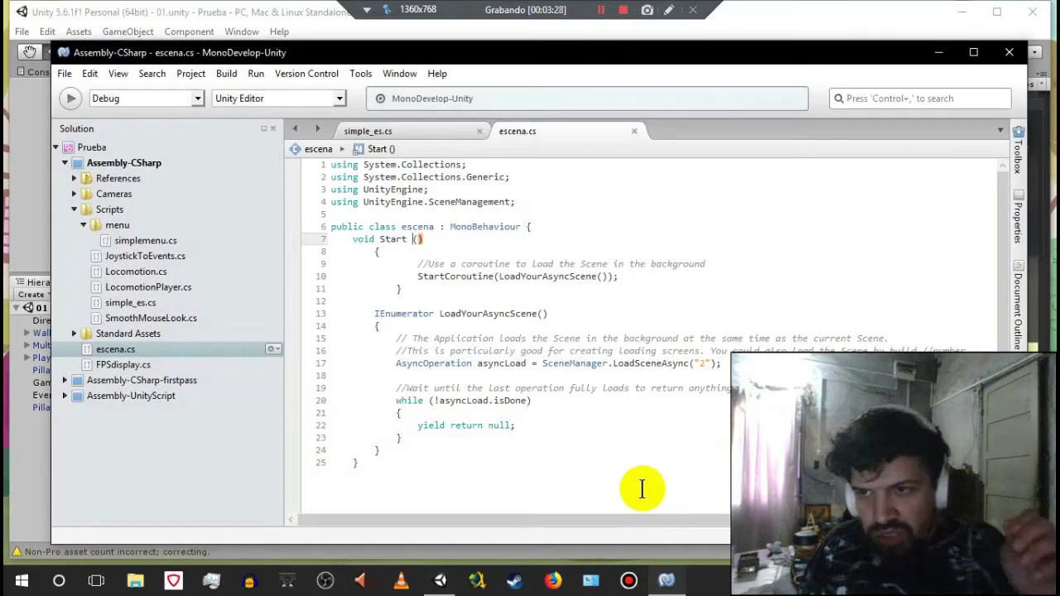
{"action": "left_click", "coordinate": [409, 131]}
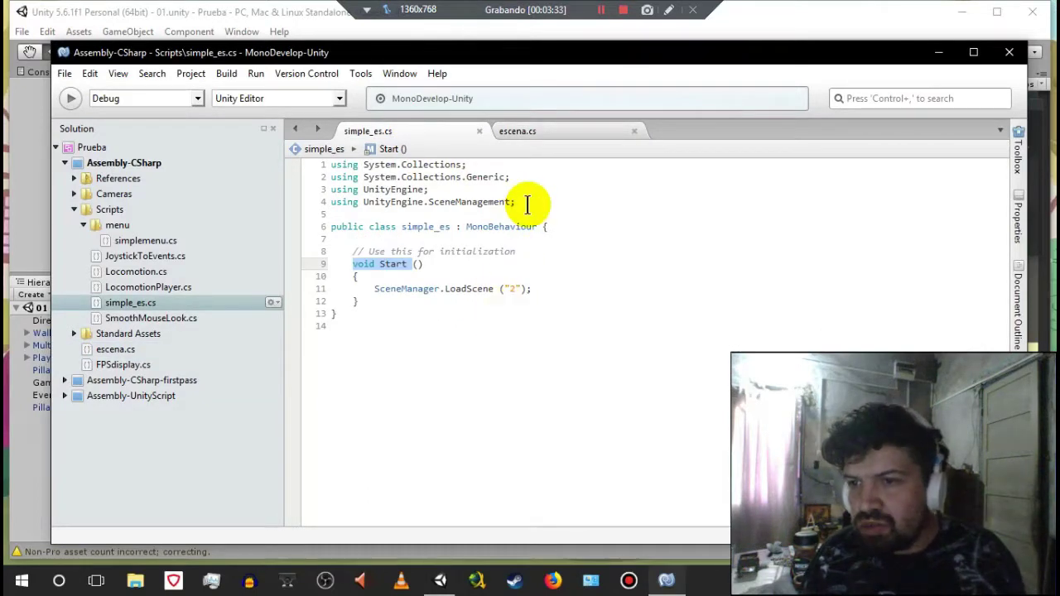
{"action": "left_click_drag", "start_coordinate": [518, 202], "coordinate": [323, 204]}
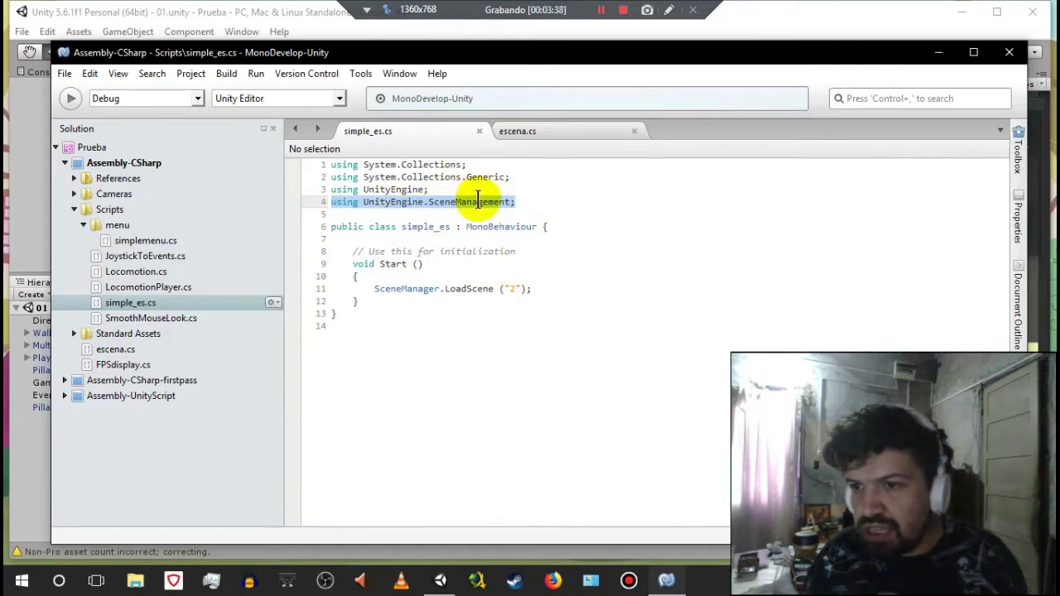
{"action": "left_click", "coordinate": [529, 199]}
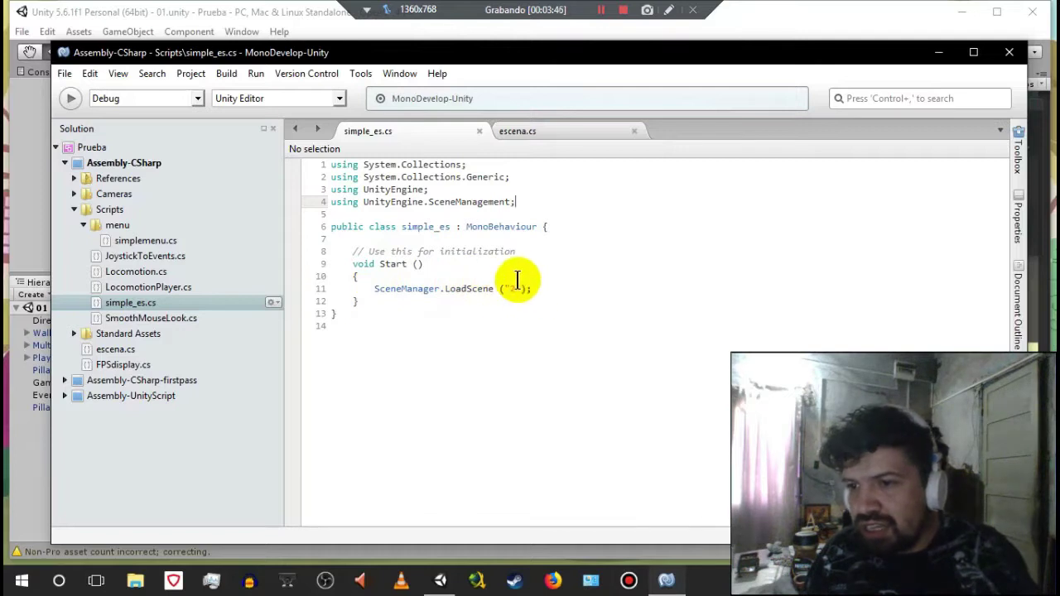
{"action": "left_click_drag", "start_coordinate": [375, 288], "coordinate": [437, 289]}
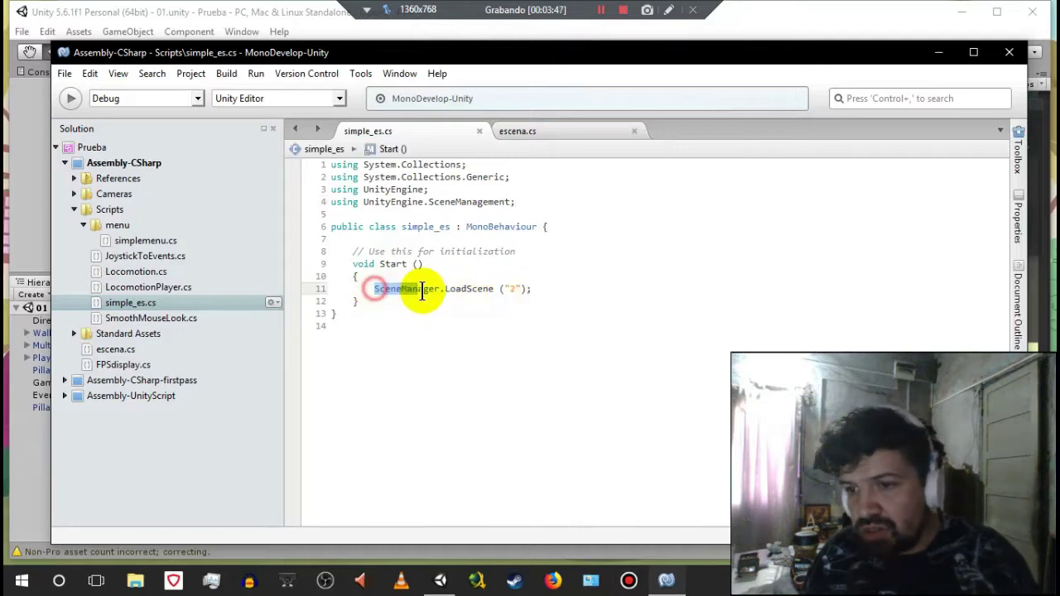
{"action": "left_click", "coordinate": [460, 348]}
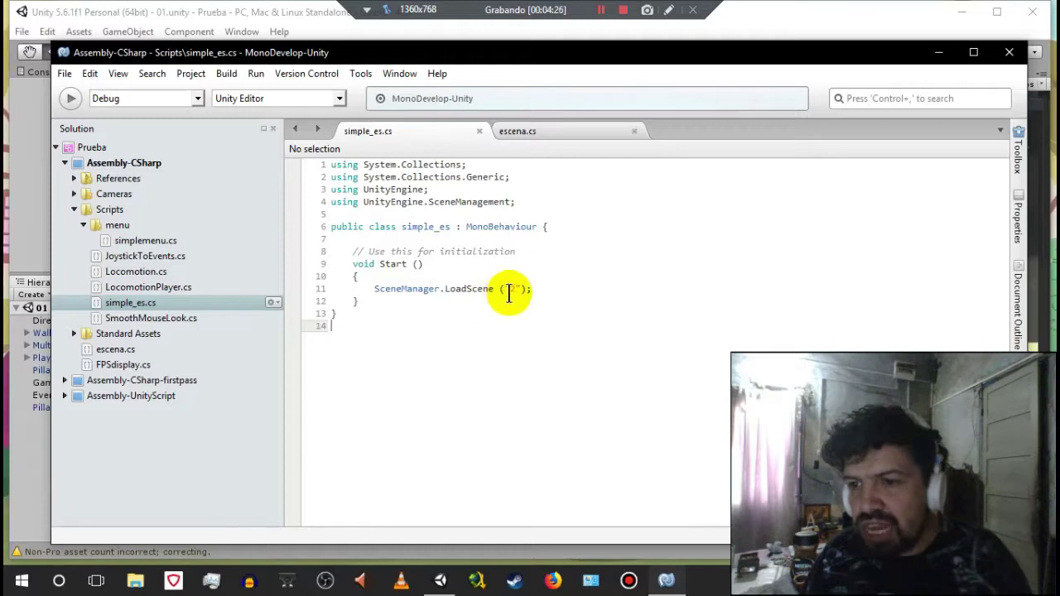
{"action": "left_click", "coordinate": [560, 132]}
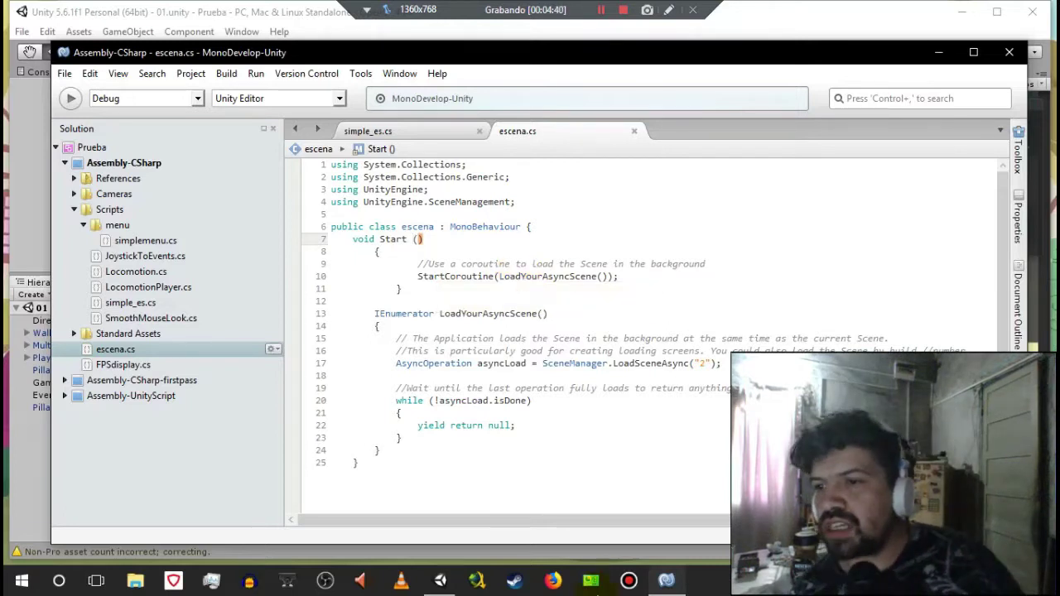
{"action": "mouse_move", "coordinate": [486, 403]}
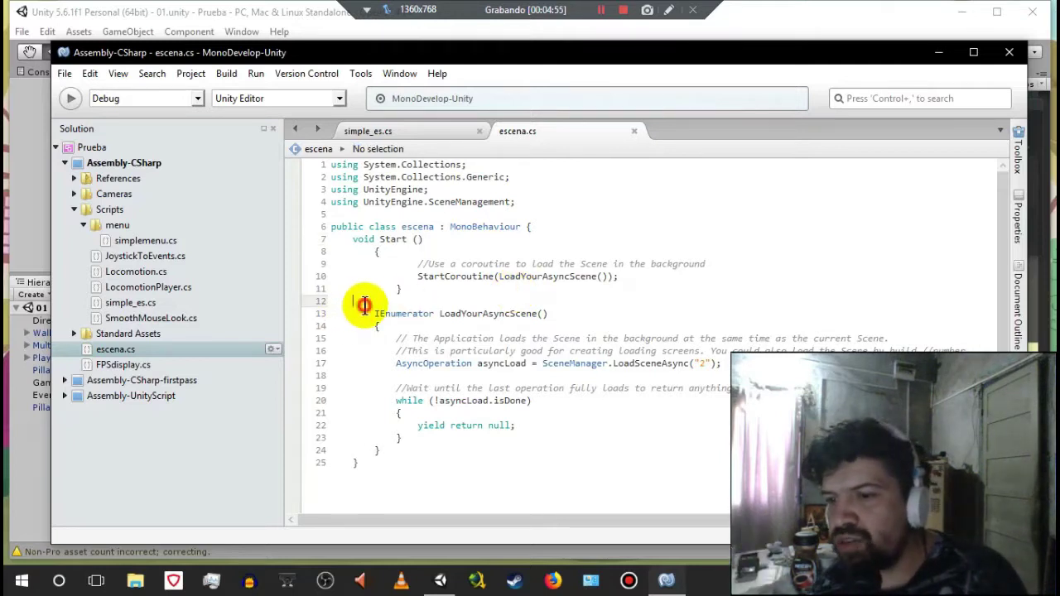
{"action": "left_click_drag", "start_coordinate": [355, 300], "coordinate": [489, 315]}
{"action": "left_click", "coordinate": [611, 297]}
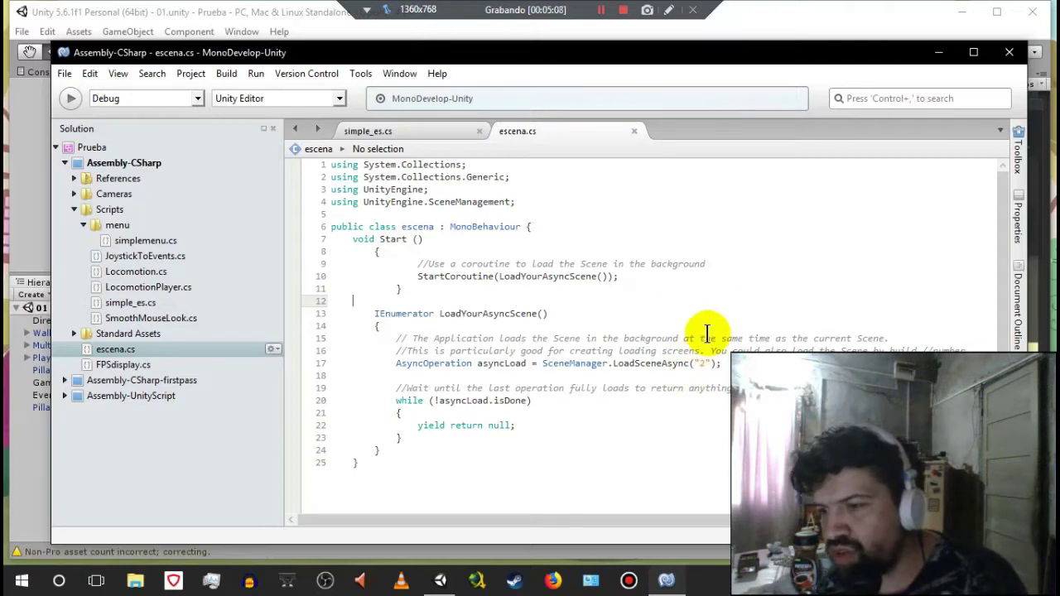
{"action": "left_click", "coordinate": [700, 362]}
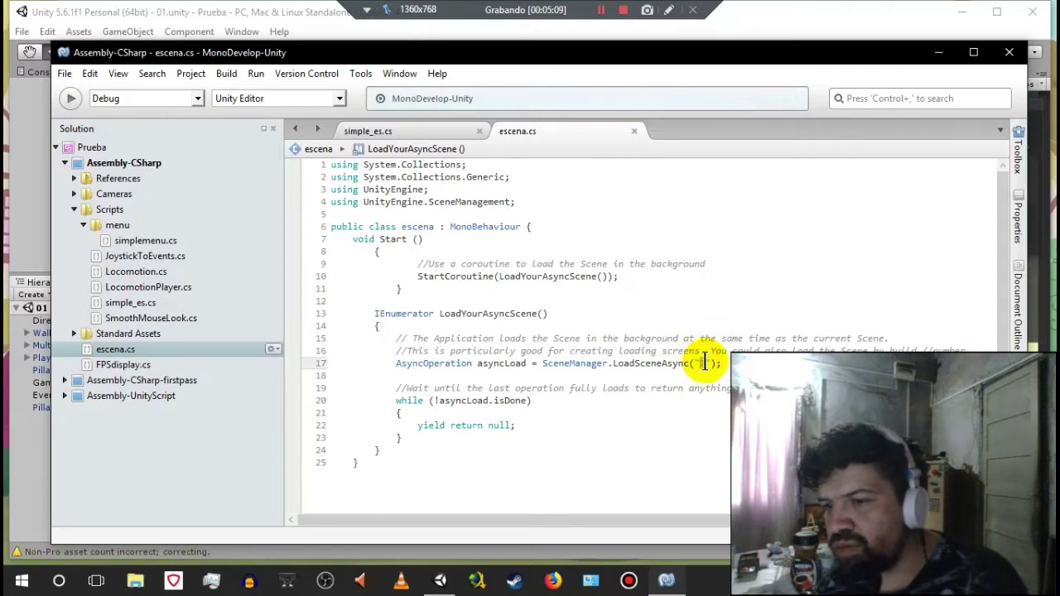
{"action": "left_click", "coordinate": [681, 461]}
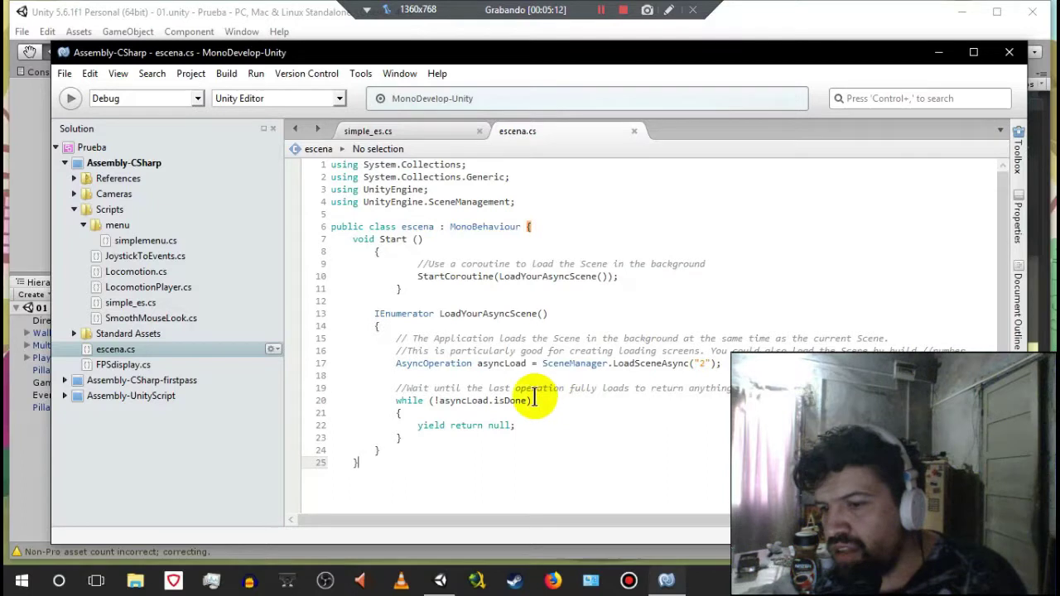
{"action": "left_click", "coordinate": [396, 402]}
{"action": "double_click", "coordinate": [396, 401]}
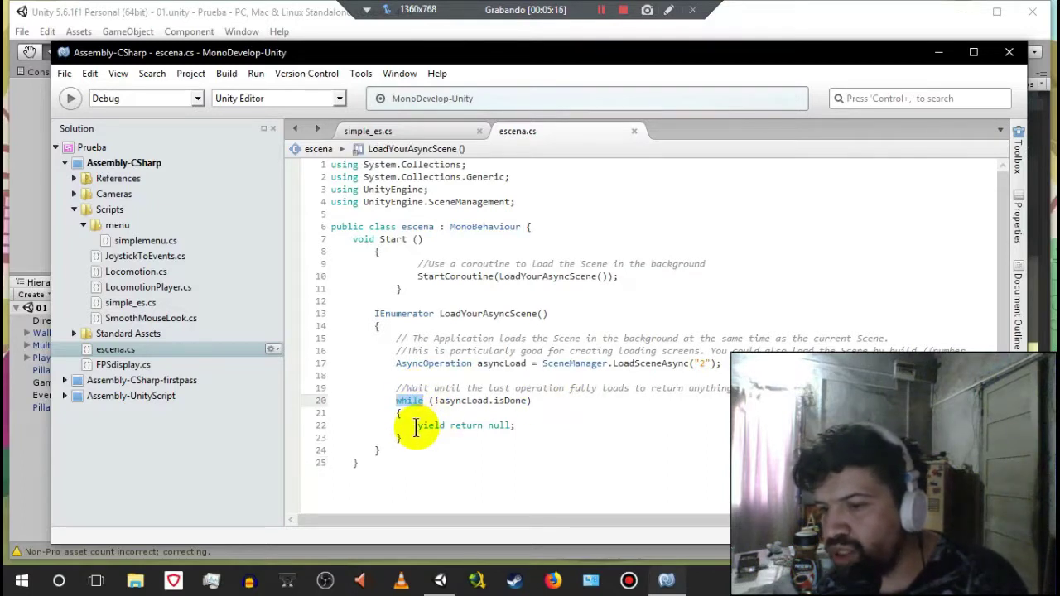
{"action": "double_click", "coordinate": [427, 426]}
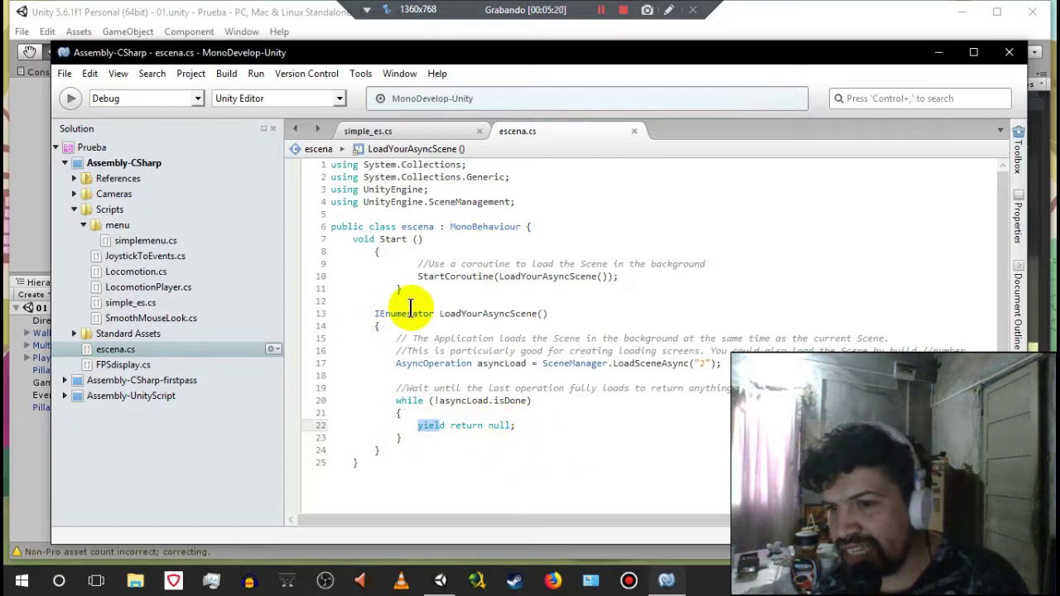
{"action": "left_click", "coordinate": [426, 438]}
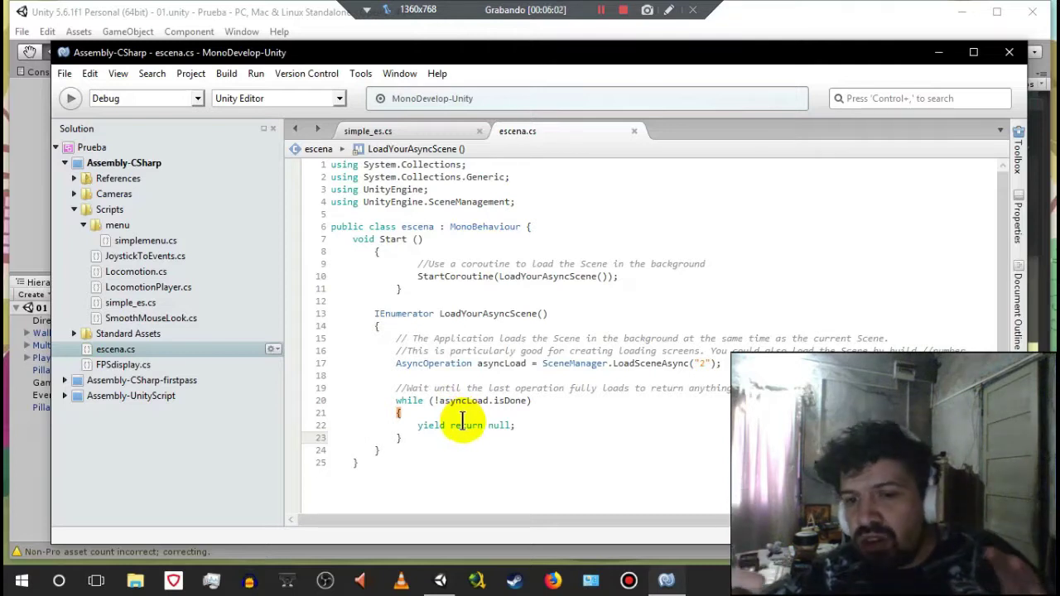
{"action": "mouse_move", "coordinate": [462, 426]}
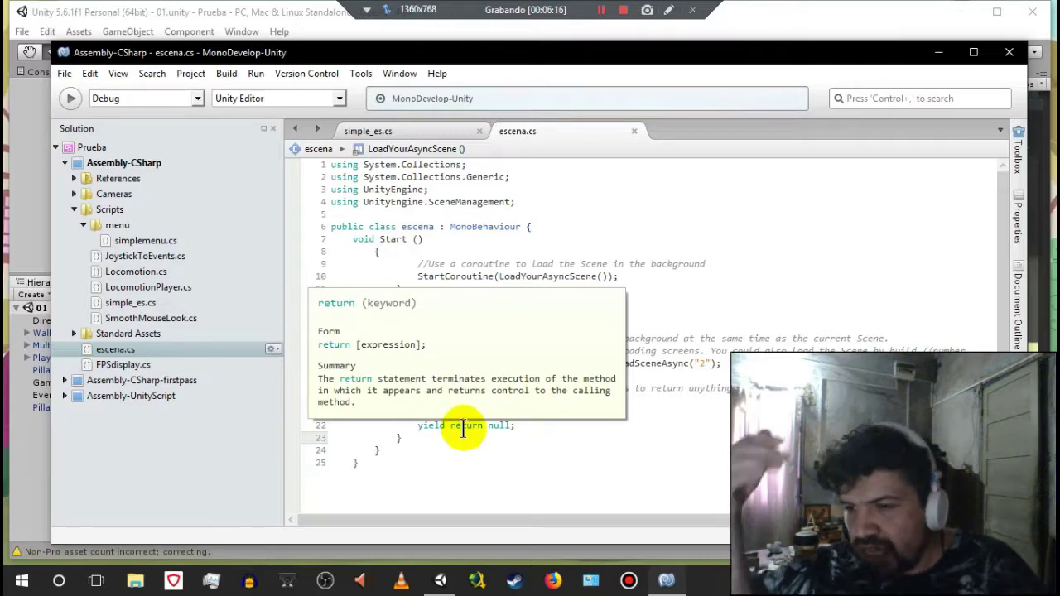
{"action": "left_click", "coordinate": [463, 431]}
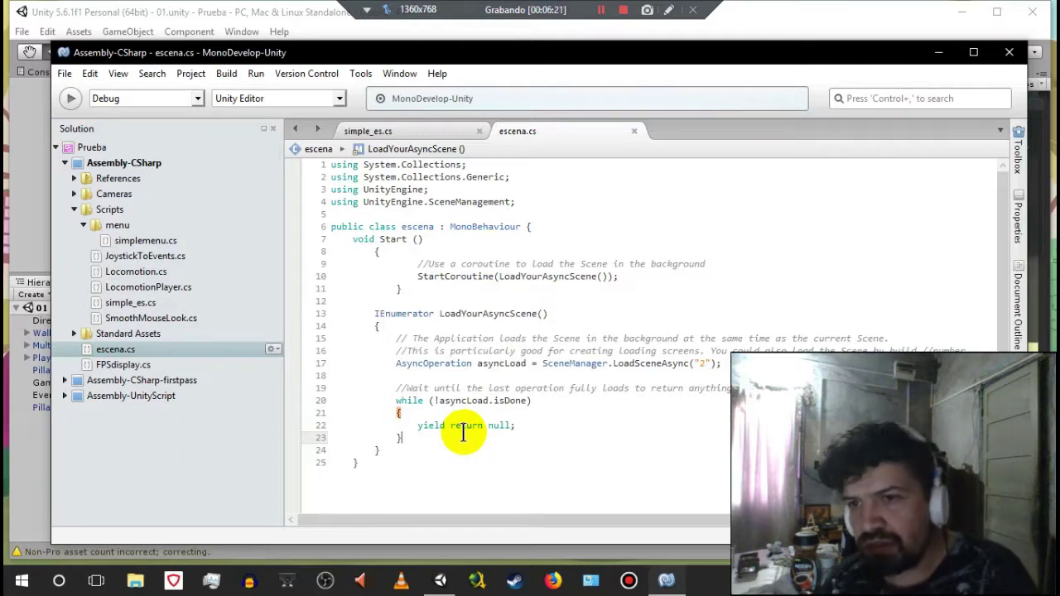
{"action": "left_click", "coordinate": [681, 584]}
{"action": "left_click", "coordinate": [681, 585]}
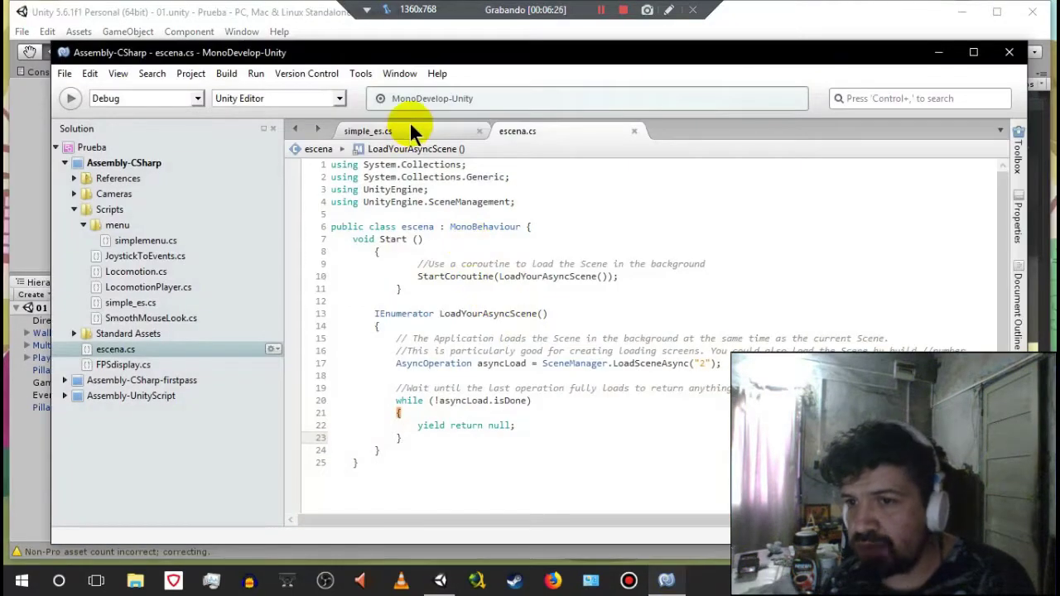
{"action": "left_click", "coordinate": [409, 131]}
{"action": "left_click", "coordinate": [534, 130]}
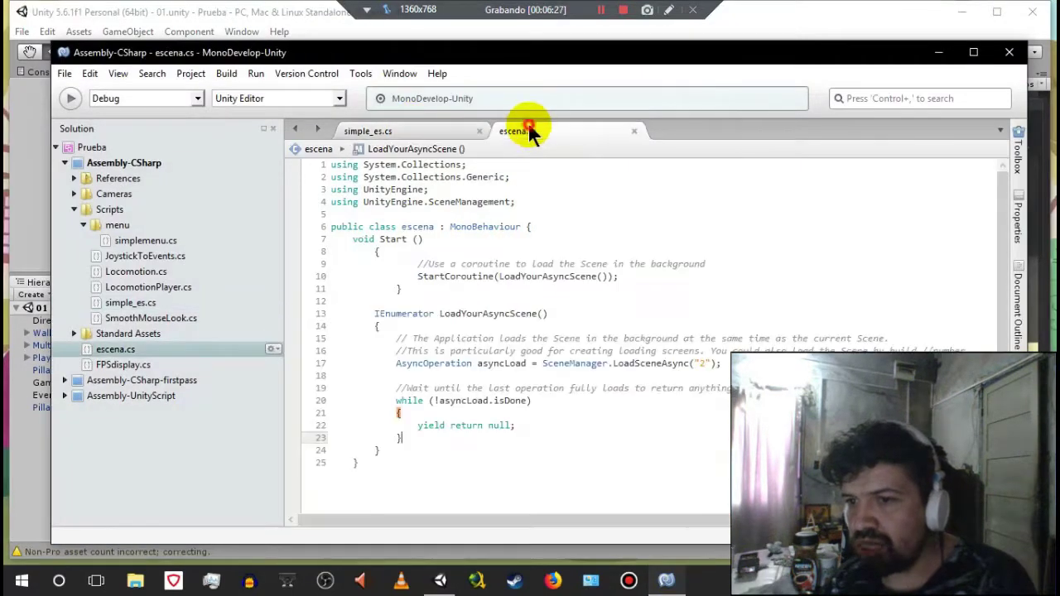
{"action": "left_click", "coordinate": [460, 131]}
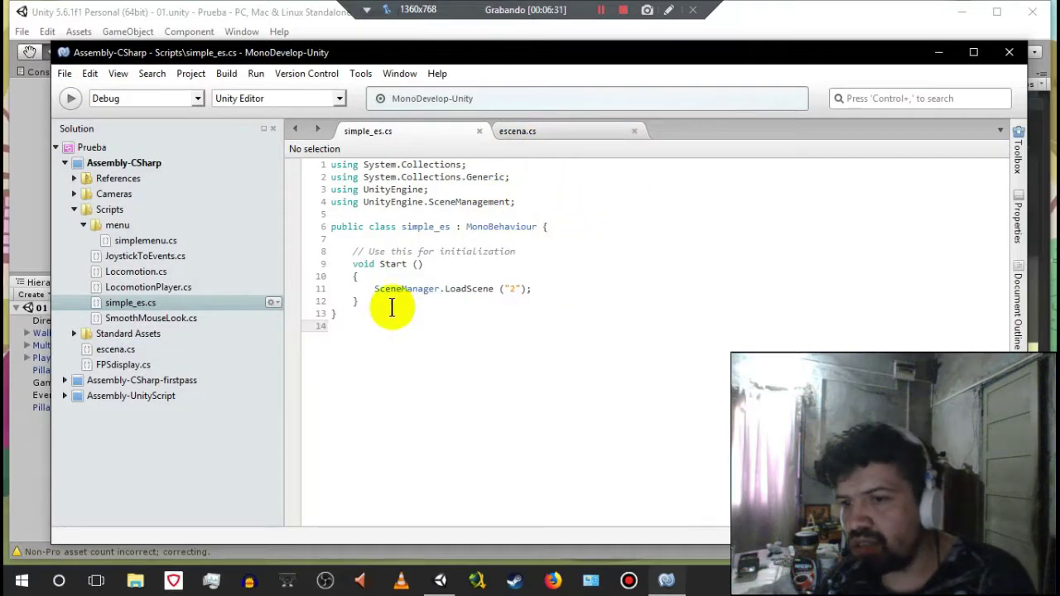
{"action": "left_click", "coordinate": [537, 133]}
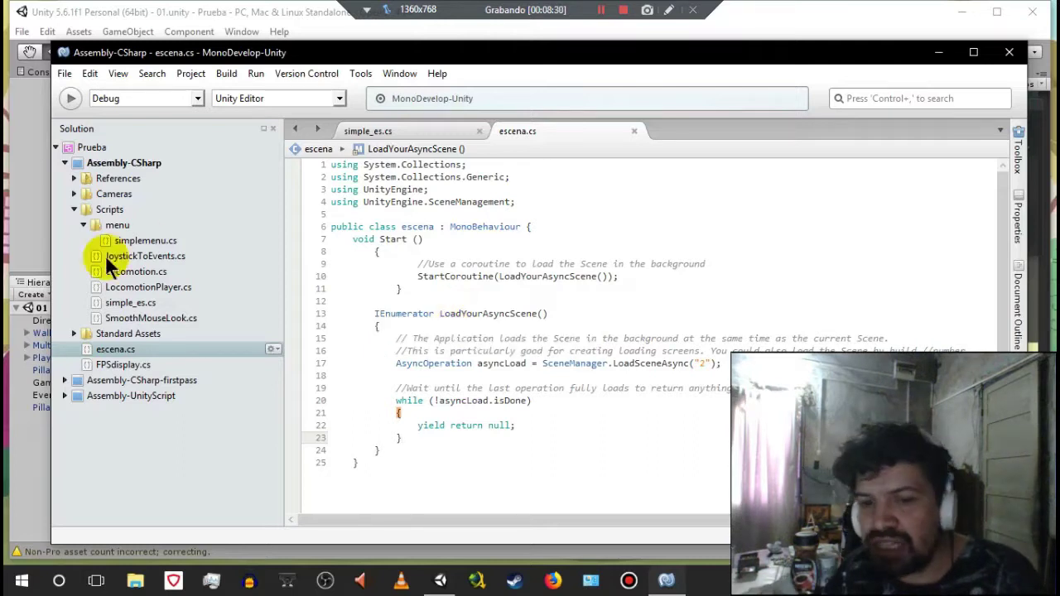
- Open Build Settings and inspect the 01/01 and 2 entries in Scenes In Build
{"action": "left_click", "coordinate": [39, 241]}
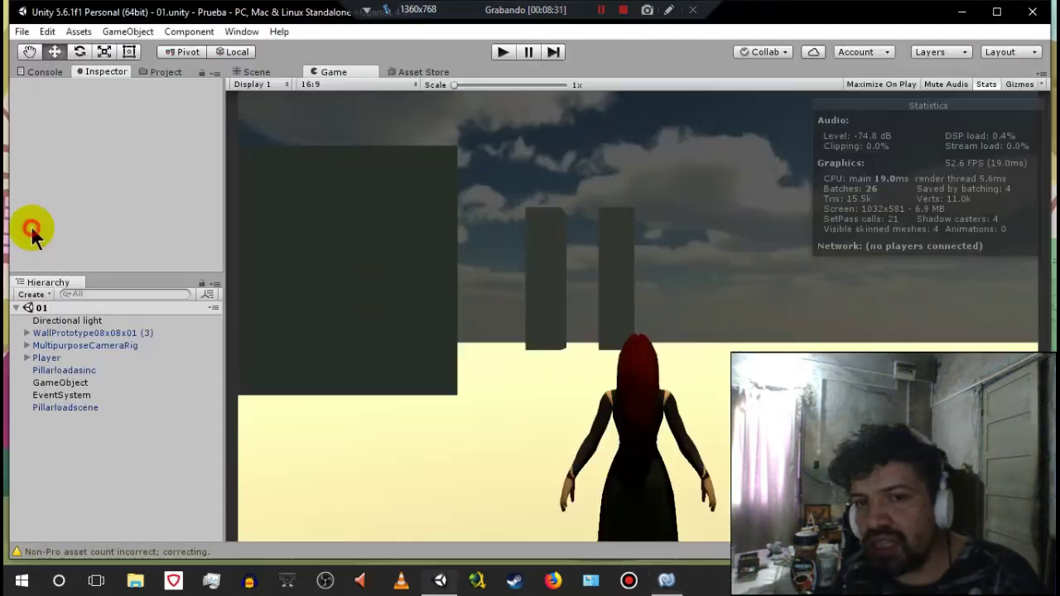
{"action": "left_click", "coordinate": [21, 31]}
{"action": "left_click", "coordinate": [62, 186]}
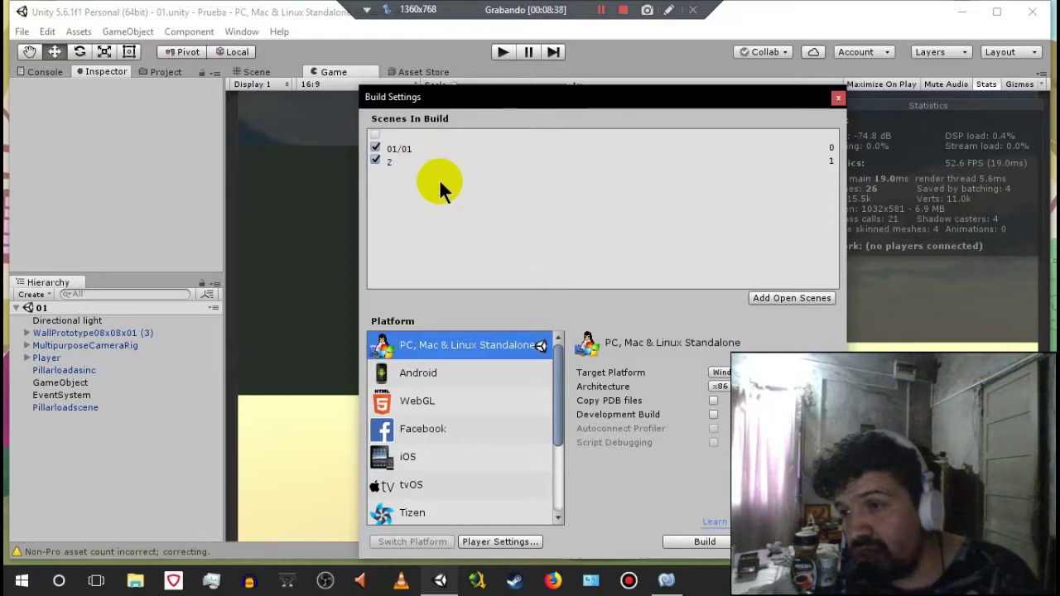
{"action": "left_click", "coordinate": [403, 149]}
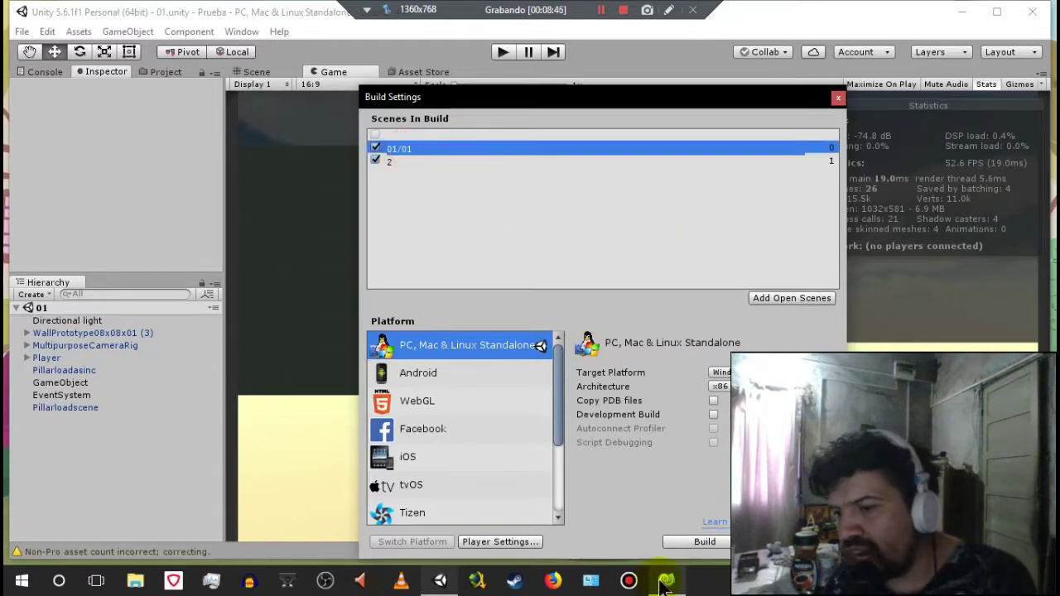
{"action": "left_click", "coordinate": [389, 163]}
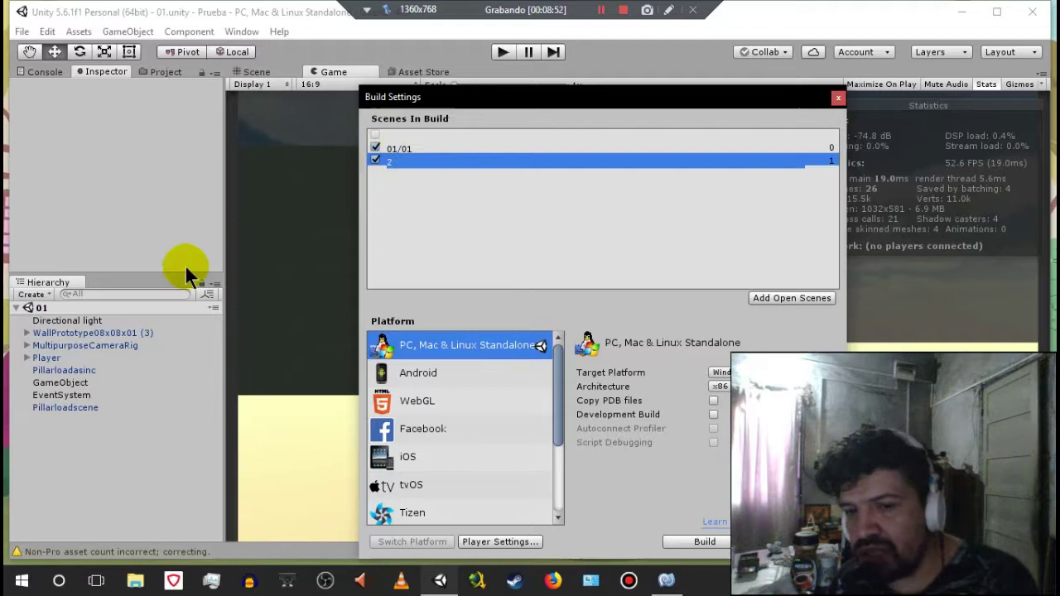
- Browse the Project's Assets folder to locate the scene 2 asset
{"action": "left_click", "coordinate": [146, 74]}
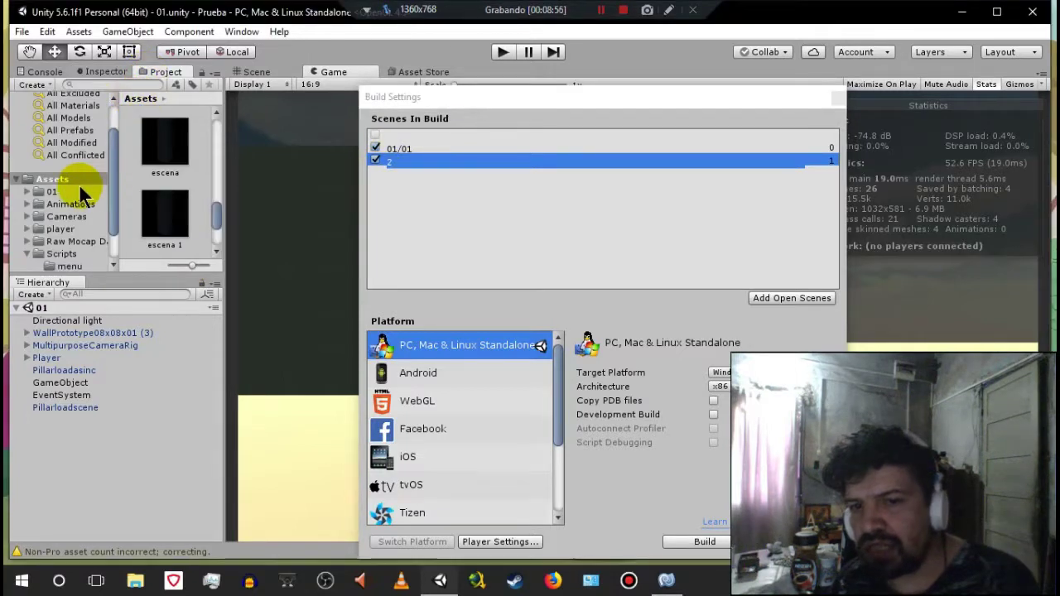
{"action": "left_click_drag", "start_coordinate": [216, 212], "coordinate": [217, 231]}
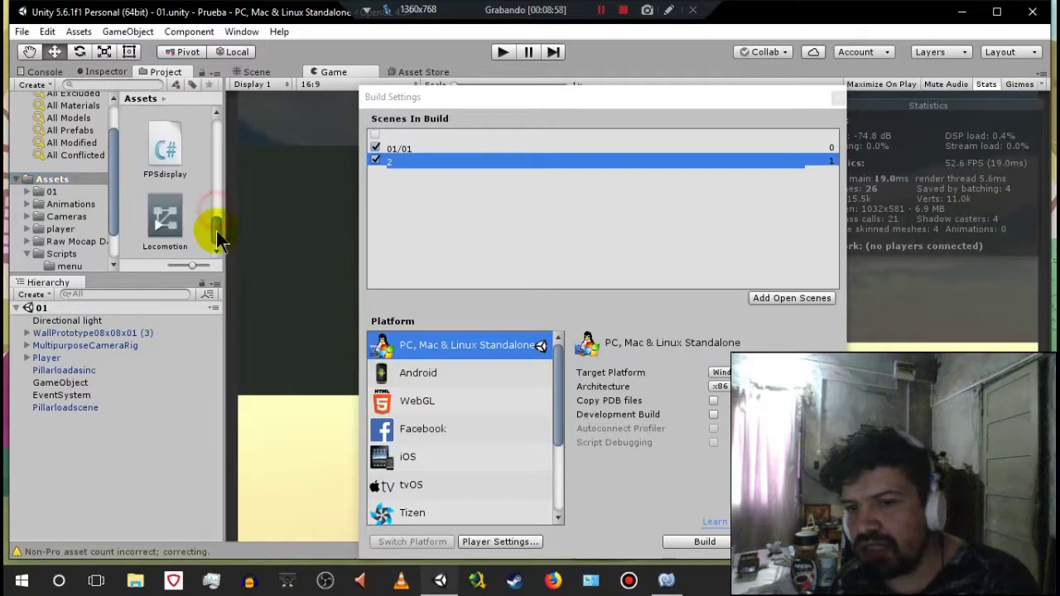
{"action": "left_click", "coordinate": [53, 179]}
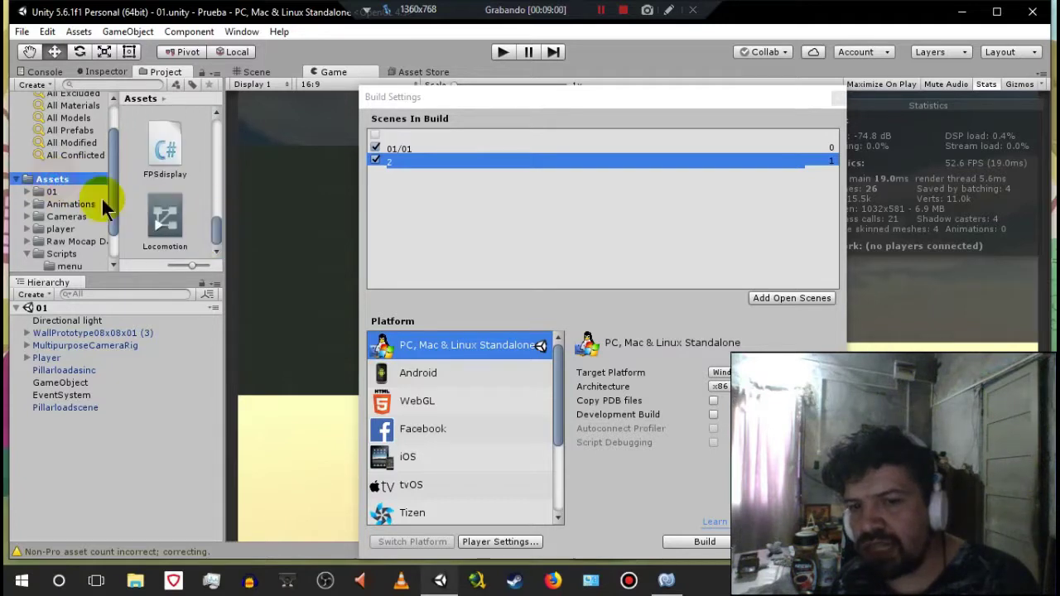
{"action": "scroll", "coordinate": [109, 221], "scroll_direction": "down", "scroll_amount": 1}
{"action": "scroll", "coordinate": [108, 236], "scroll_direction": "down", "scroll_amount": 1}
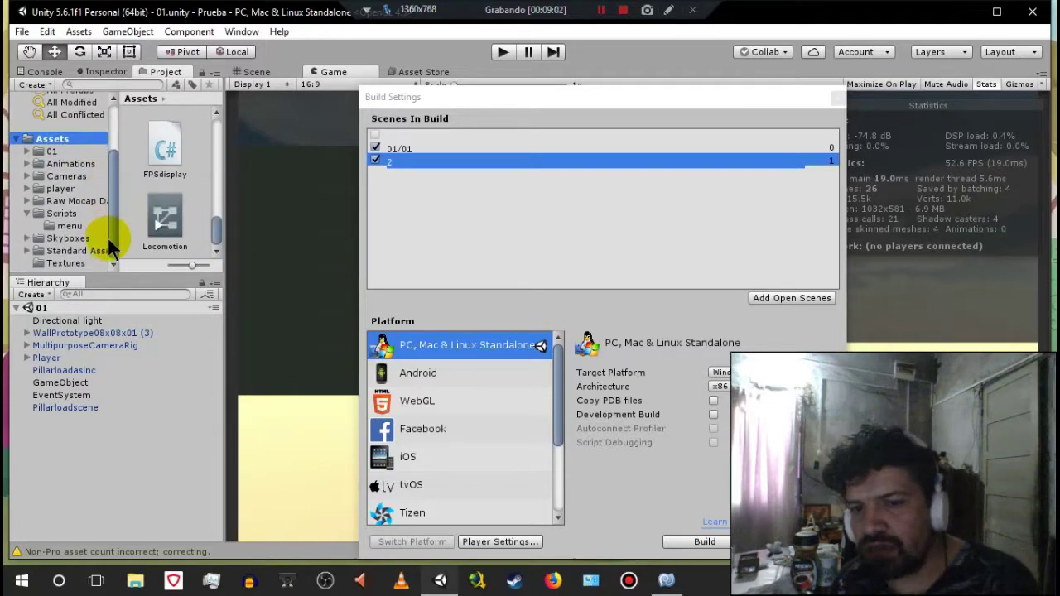
{"action": "scroll", "coordinate": [113, 197], "scroll_direction": "up", "scroll_amount": 2}
{"action": "scroll", "coordinate": [113, 197], "scroll_direction": "up", "scroll_amount": 3}
{"action": "mouse_move", "coordinate": [217, 224]}
{"action": "left_mouse_down"}
{"action": "mouse_move", "coordinate": [219, 174]}
{"action": "mouse_move", "coordinate": [222, 187]}
{"action": "left_mouse_up"}
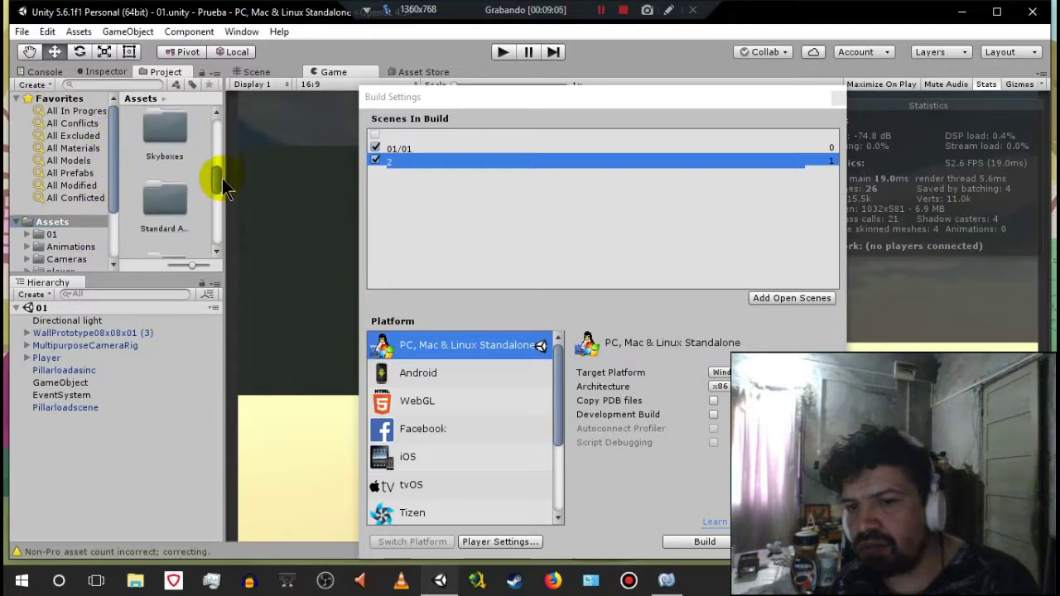
- Drag scene 2 toward the build list and dismiss the Merge scenes prompt without merging
{"action": "left_click_drag", "start_coordinate": [222, 188], "coordinate": [164, 216]}
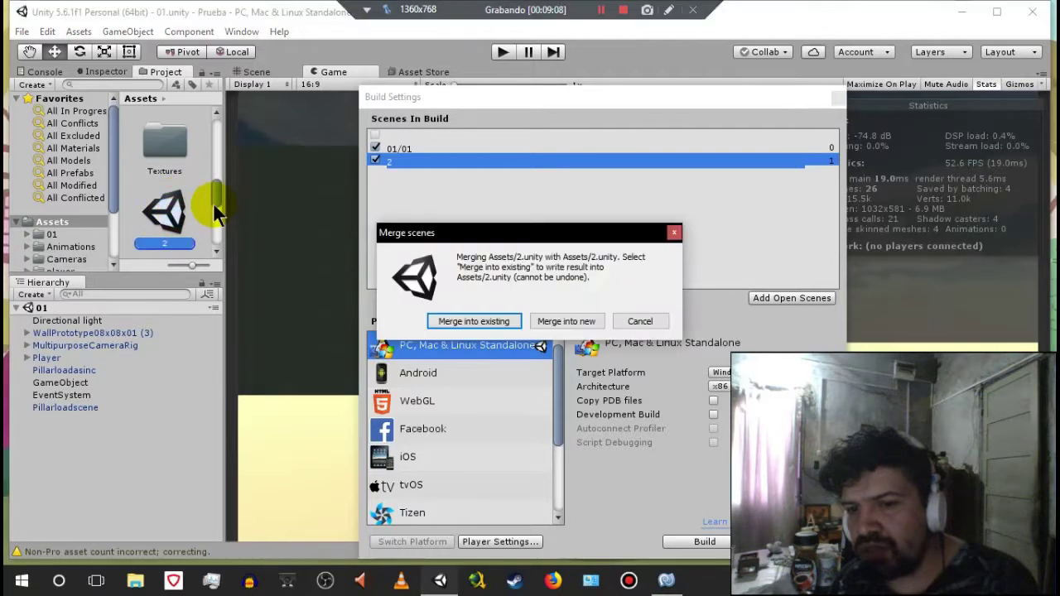
{"action": "left_click", "coordinate": [673, 232]}
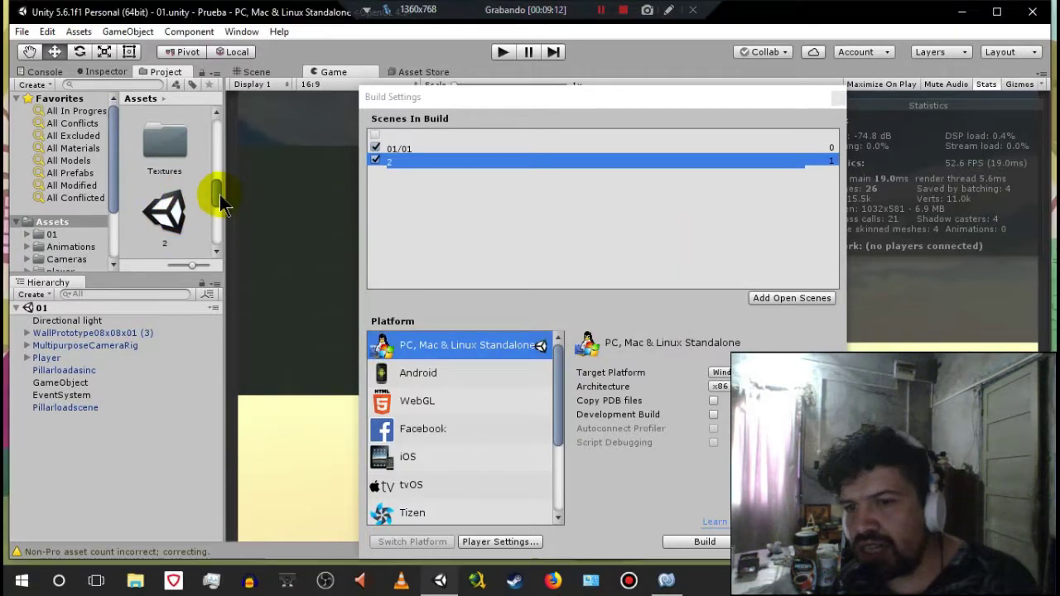
{"action": "left_click_drag", "start_coordinate": [219, 195], "coordinate": [218, 170]}
- Reorder Scenes In Build so 01/01 is index 0 and 2 is index 1
{"action": "left_click", "coordinate": [424, 154]}
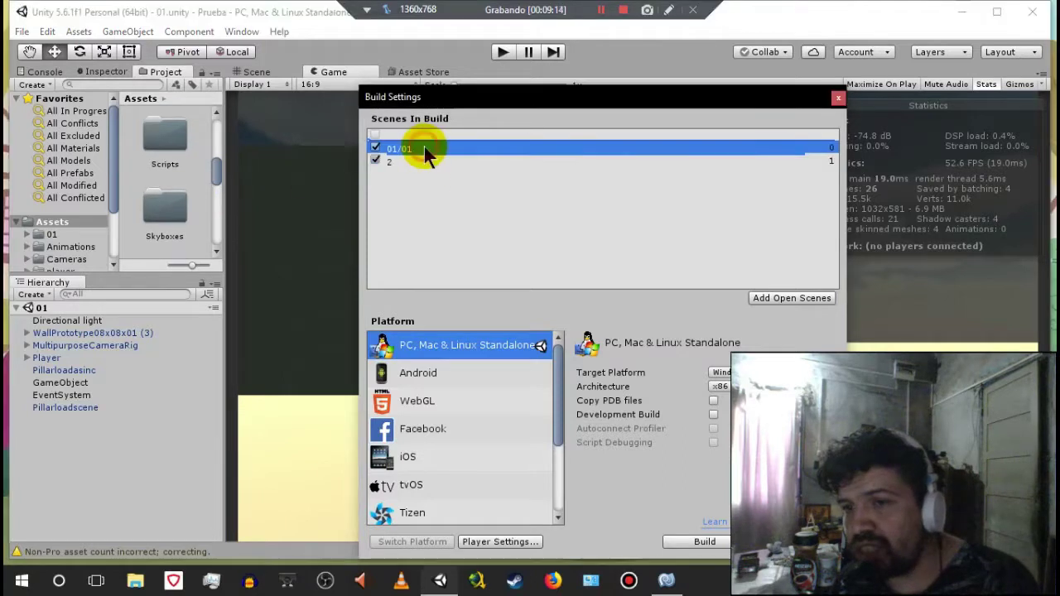
{"action": "left_click_drag", "start_coordinate": [425, 154], "coordinate": [382, 157]}
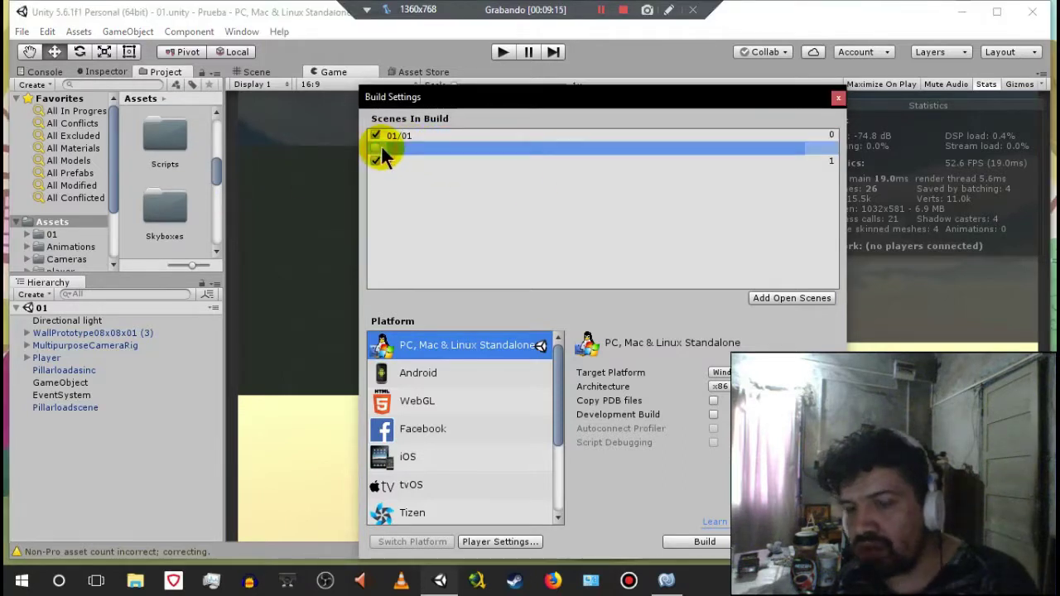
{"action": "left_click_drag", "start_coordinate": [382, 153], "coordinate": [381, 147]}
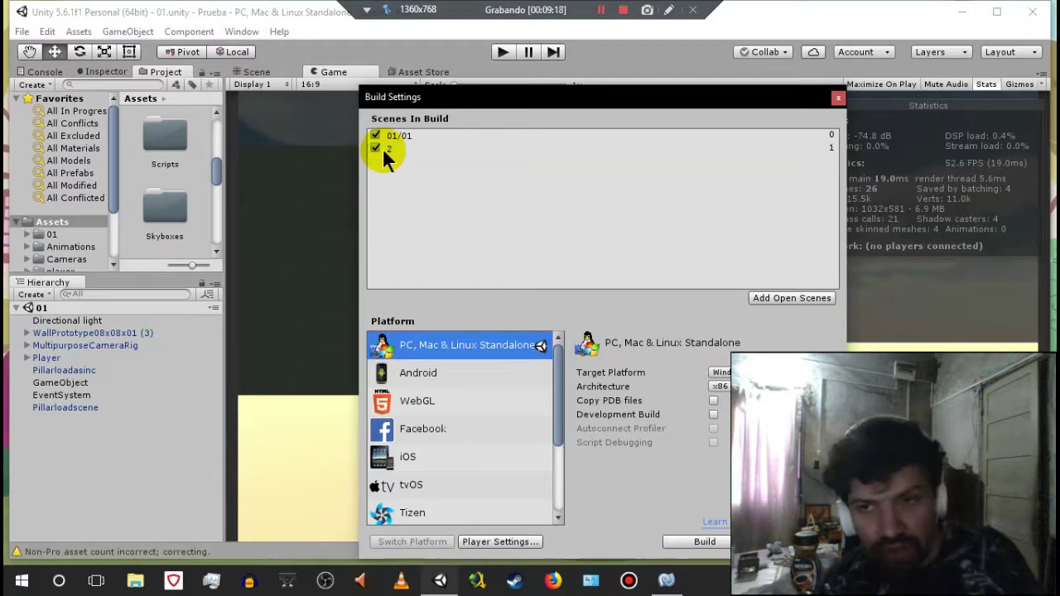
{"action": "left_click", "coordinate": [431, 149]}
{"action": "left_click", "coordinate": [427, 136]}
{"action": "left_click_drag", "start_coordinate": [515, 176], "coordinate": [532, 213]}
{"action": "left_click_drag", "start_coordinate": [420, 143], "coordinate": [406, 141]}
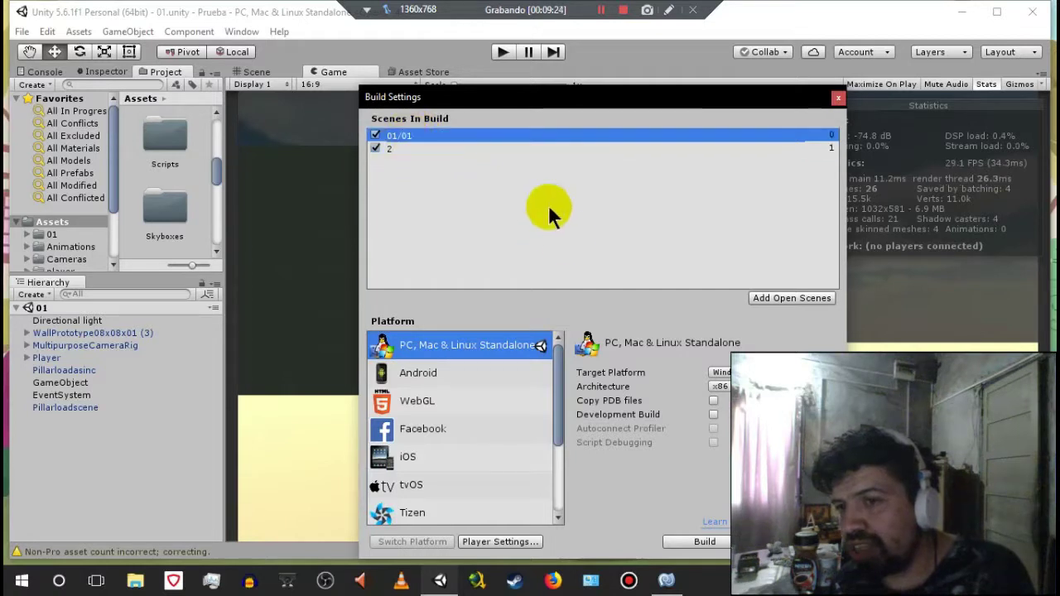
{"action": "left_click", "coordinate": [677, 584]}
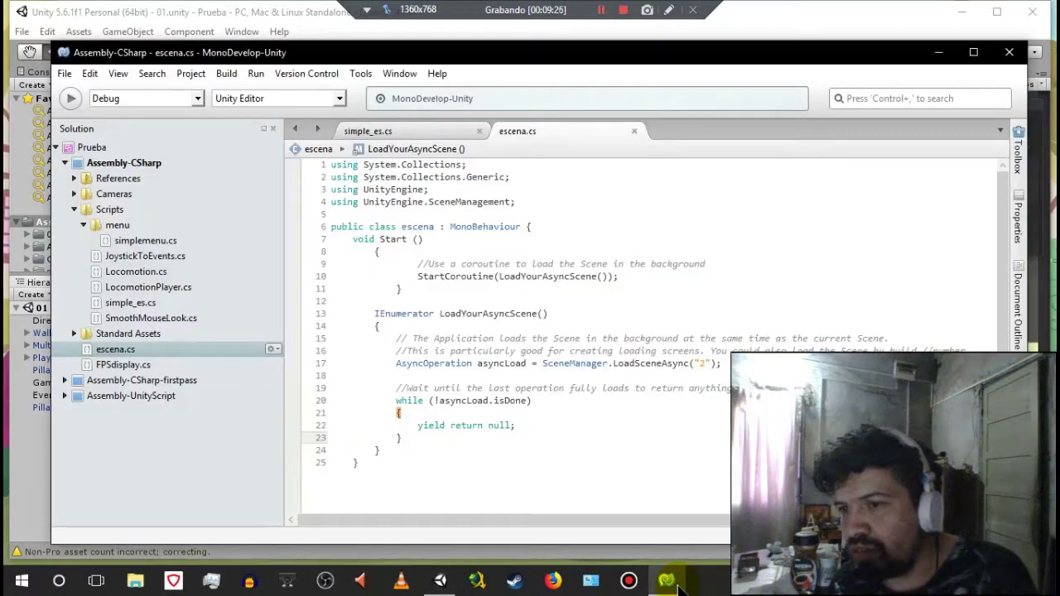
- Edit line 17 of escena.cs so LoadSceneAsync loads "01/01" instead of "2"
{"action": "left_click", "coordinate": [700, 371]}
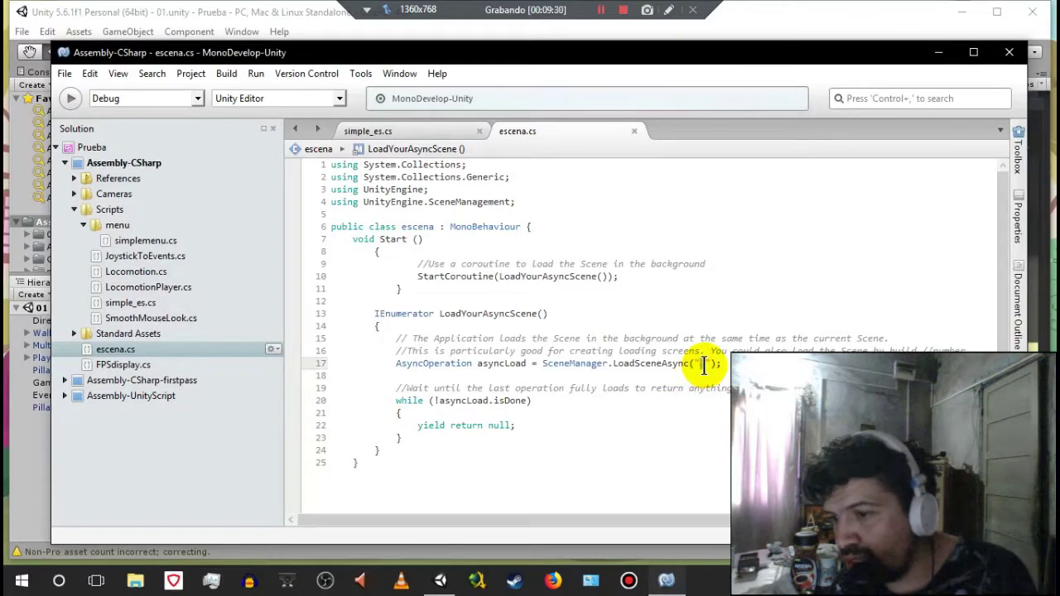
{"action": "left_click", "coordinate": [700, 364]}
{"action": "type", "text": "2"}
{"action": "left_click", "coordinate": [720, 437]}
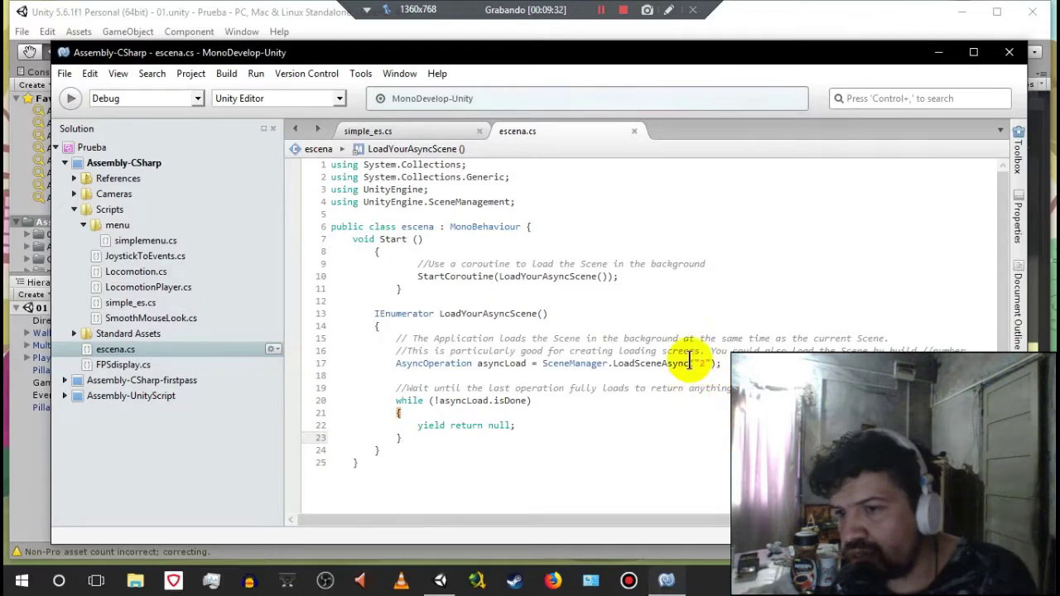
{"action": "left_click", "coordinate": [436, 135]}
{"action": "left_click", "coordinate": [521, 131]}
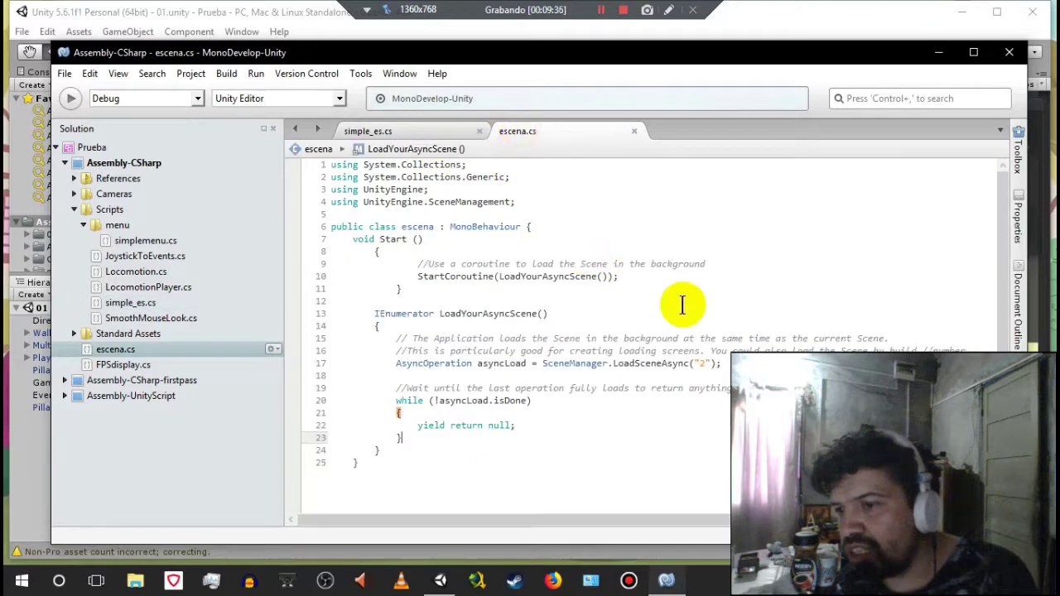
{"action": "left_click", "coordinate": [701, 363]}
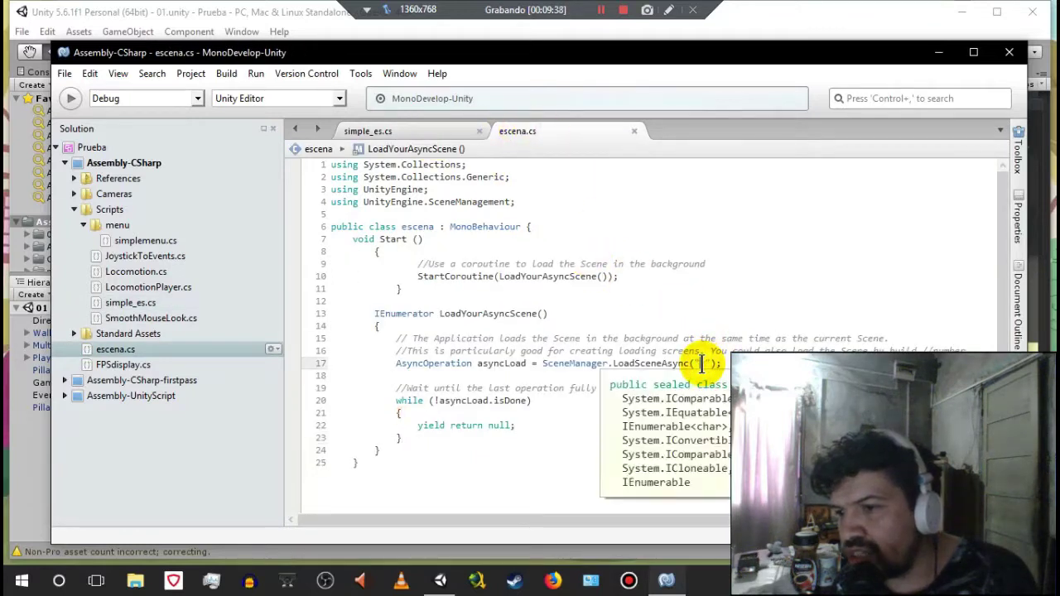
{"action": "type", "text": "2"}
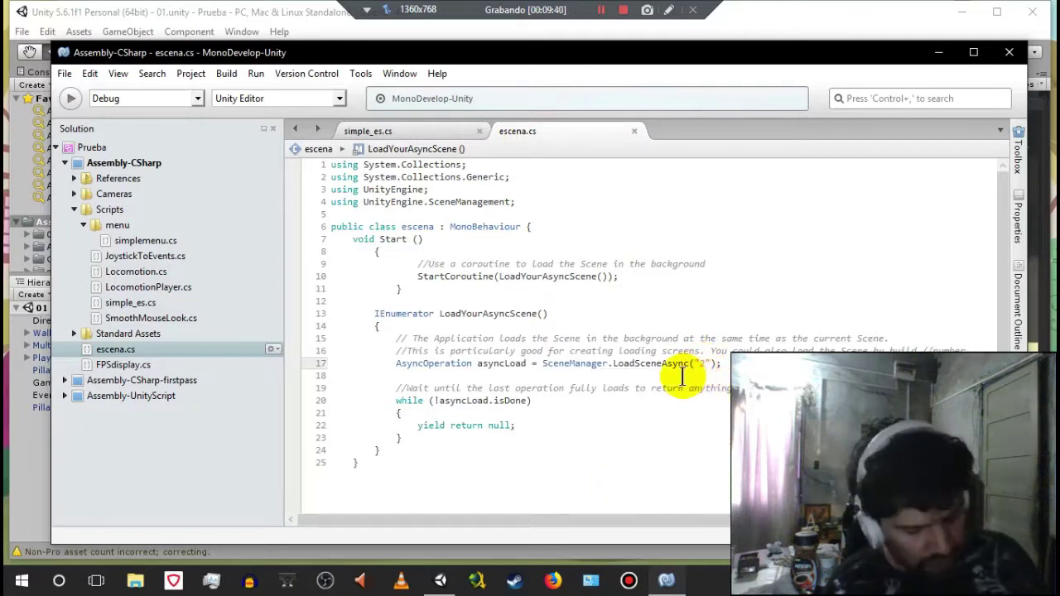
{"action": "type", "text": "00"}
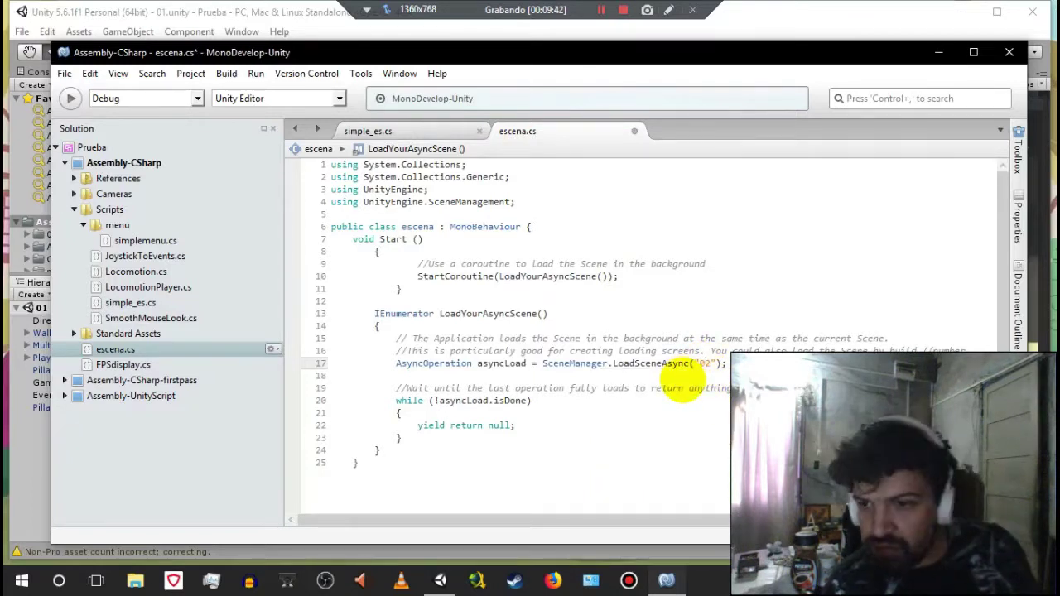
{"action": "key", "text": "BackSpace"}
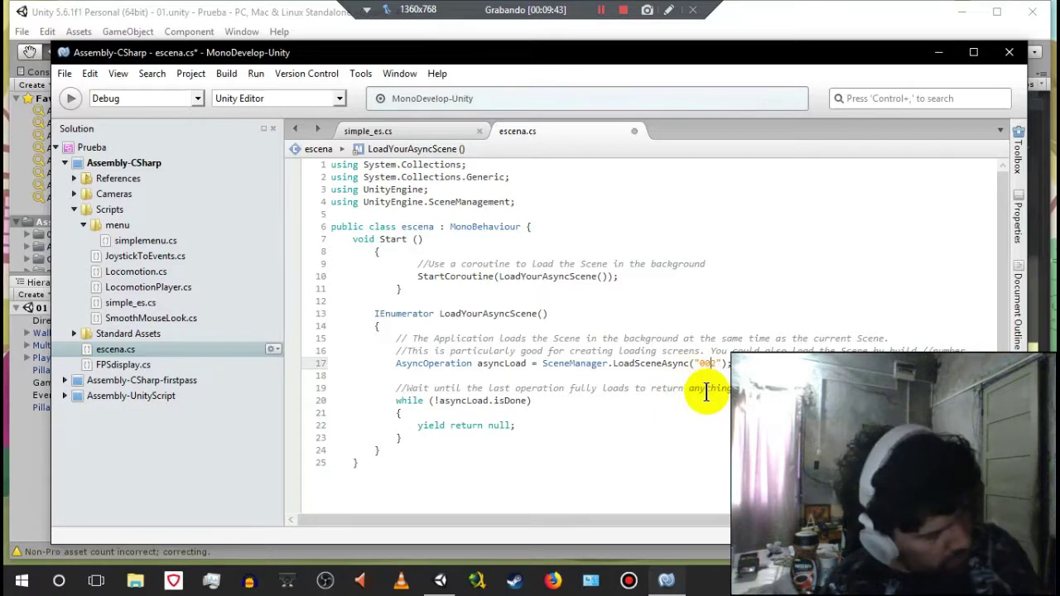
{"action": "type", "text": "1"}
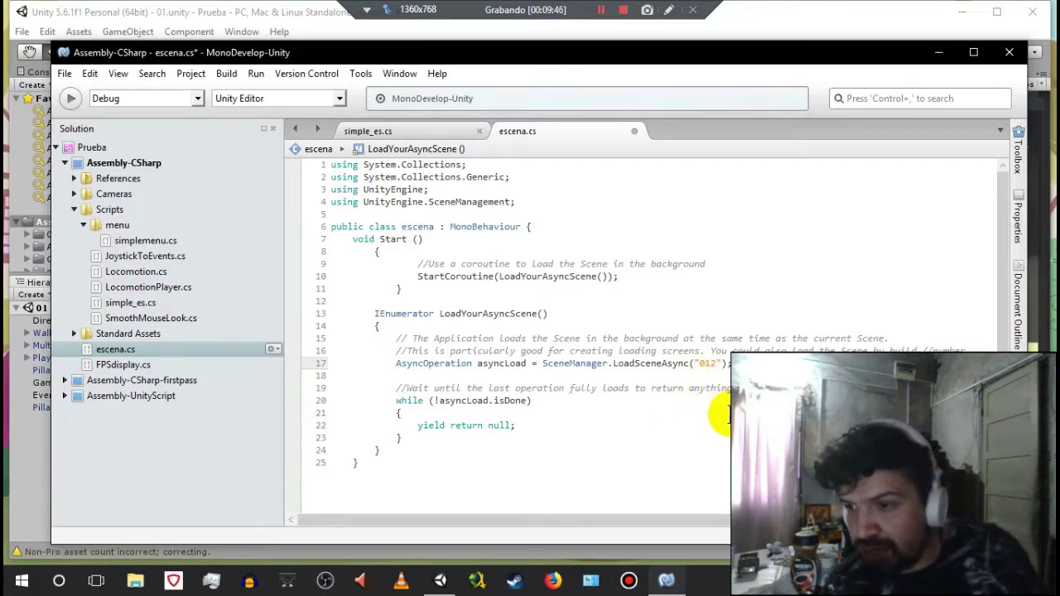
{"action": "type", "text": "/01"}
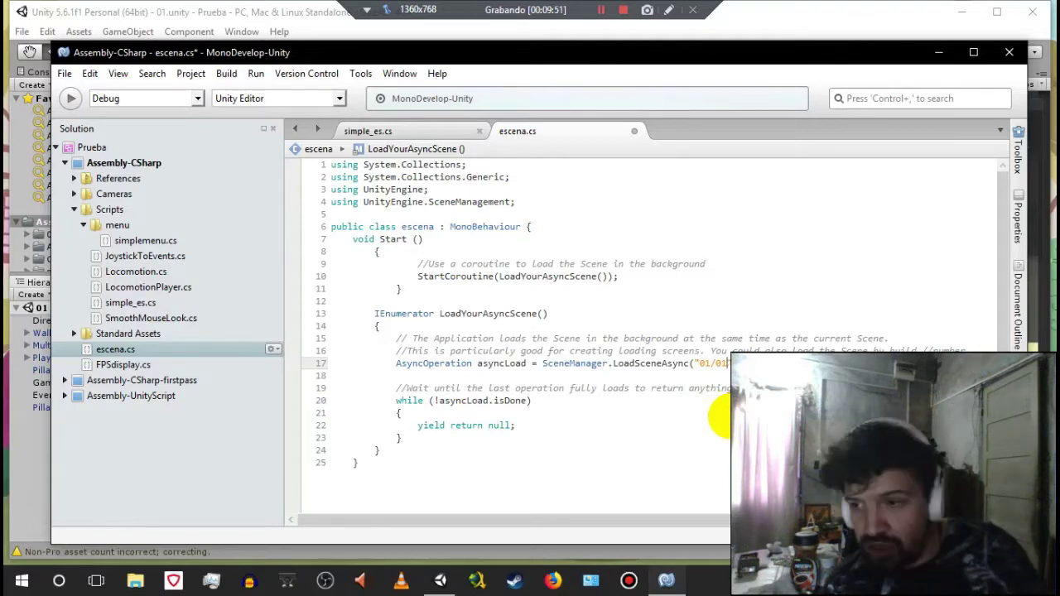
{"action": "left_click", "coordinate": [728, 377]}
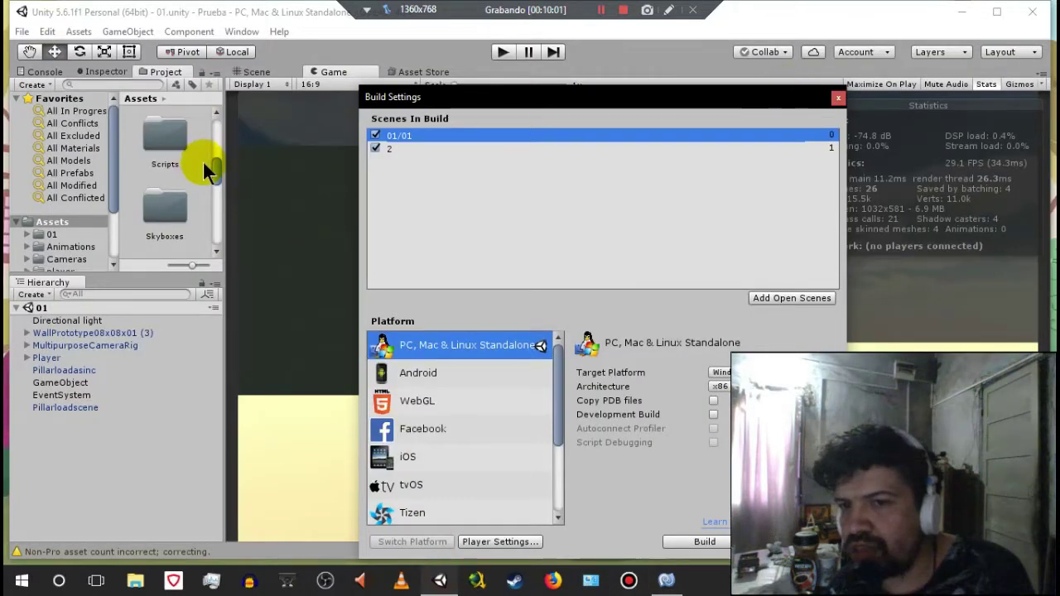
- Move scene 2 into the 01 folder, confirm Build Settings lists it as 01/2, and close it
{"action": "mouse_move", "coordinate": [215, 167]}
{"action": "left_mouse_down"}
{"action": "mouse_move", "coordinate": [215, 196]}
{"action": "mouse_move", "coordinate": [173, 153]}
{"action": "mouse_move", "coordinate": [177, 115]}
{"action": "left_mouse_up"}
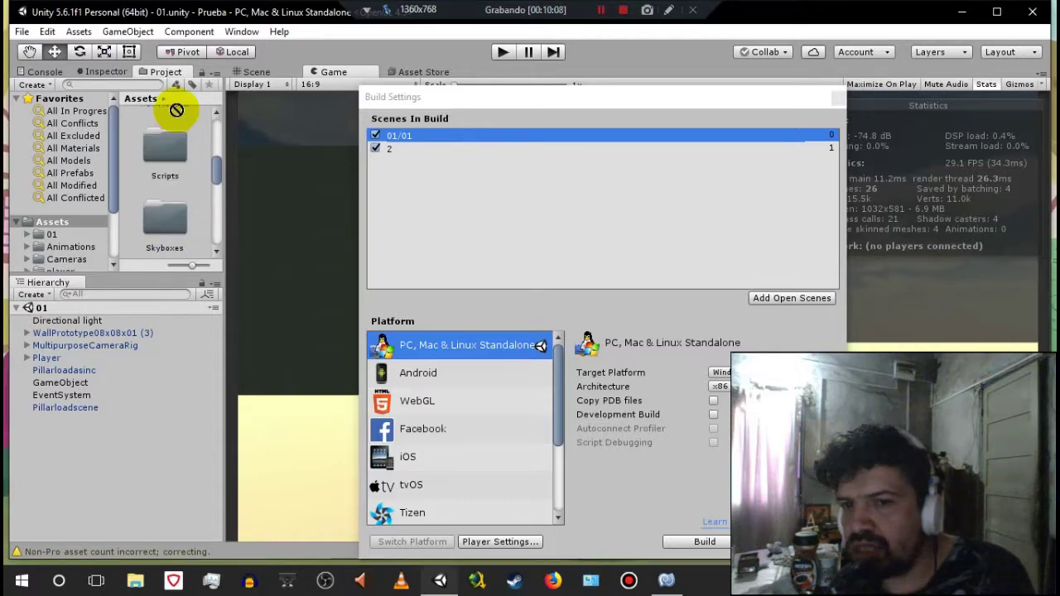
{"action": "left_click_drag", "start_coordinate": [176, 115], "coordinate": [175, 133]}
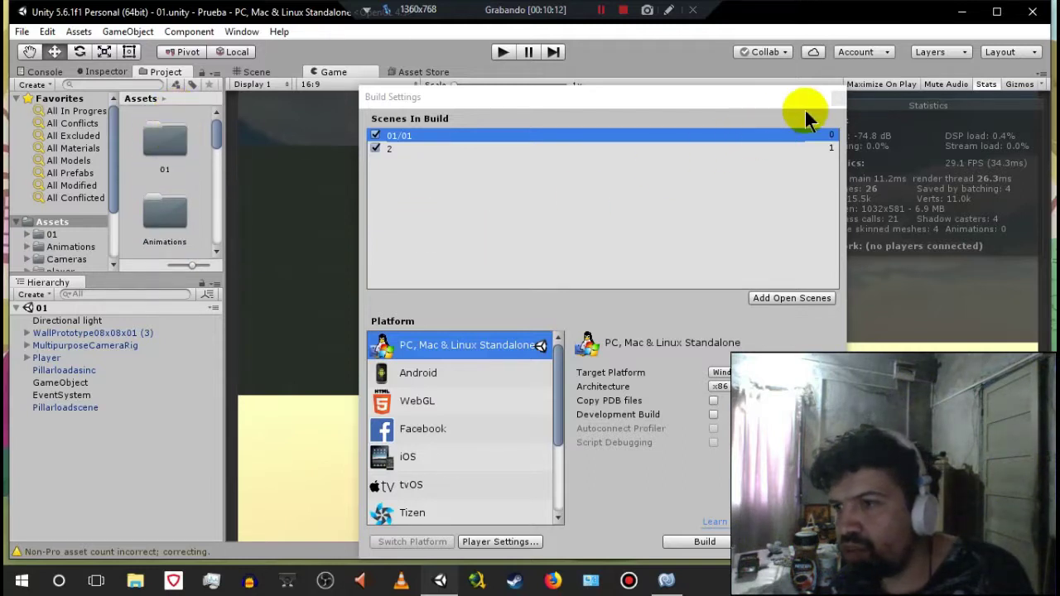
{"action": "left_click", "coordinate": [824, 103]}
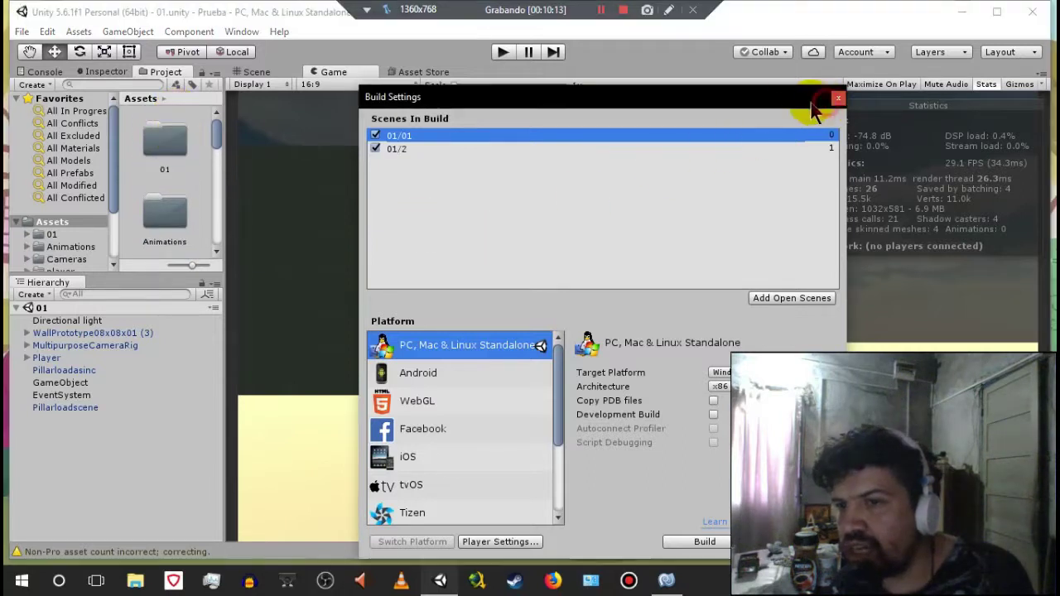
{"action": "left_click", "coordinate": [410, 149]}
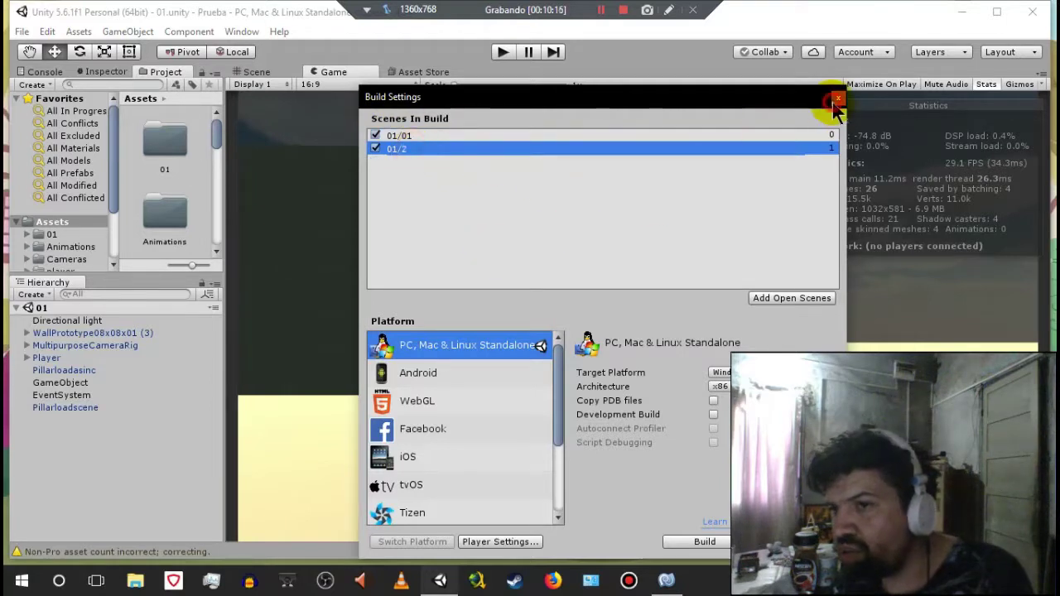
{"action": "left_click", "coordinate": [837, 100]}
{"action": "left_click", "coordinate": [667, 580]}
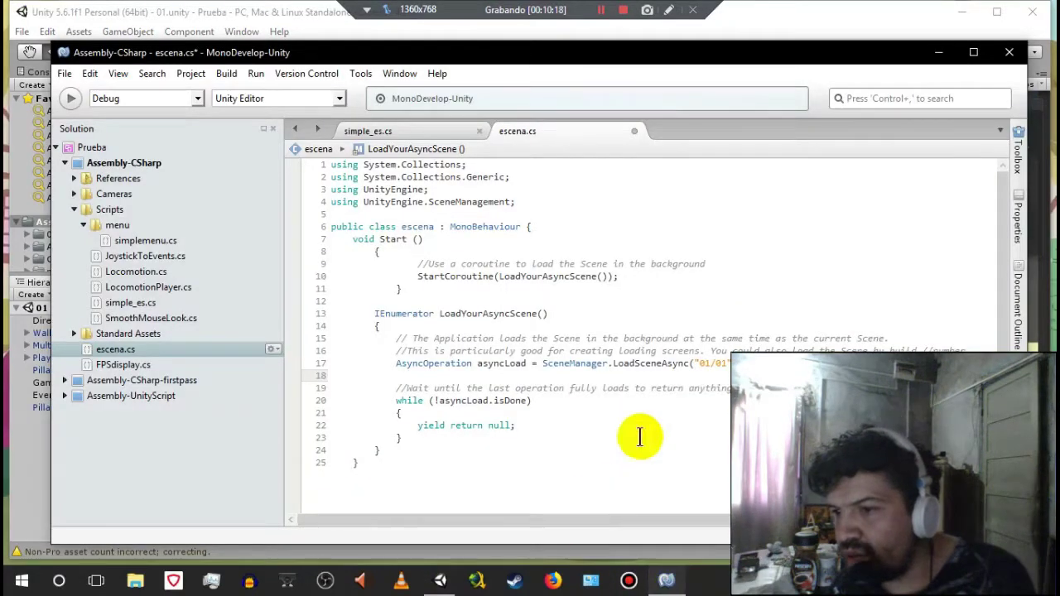
- Change escena.cs's LoadSceneAsync path from "01/01" to "01/2" and save the script
{"action": "double_click", "coordinate": [721, 363]}
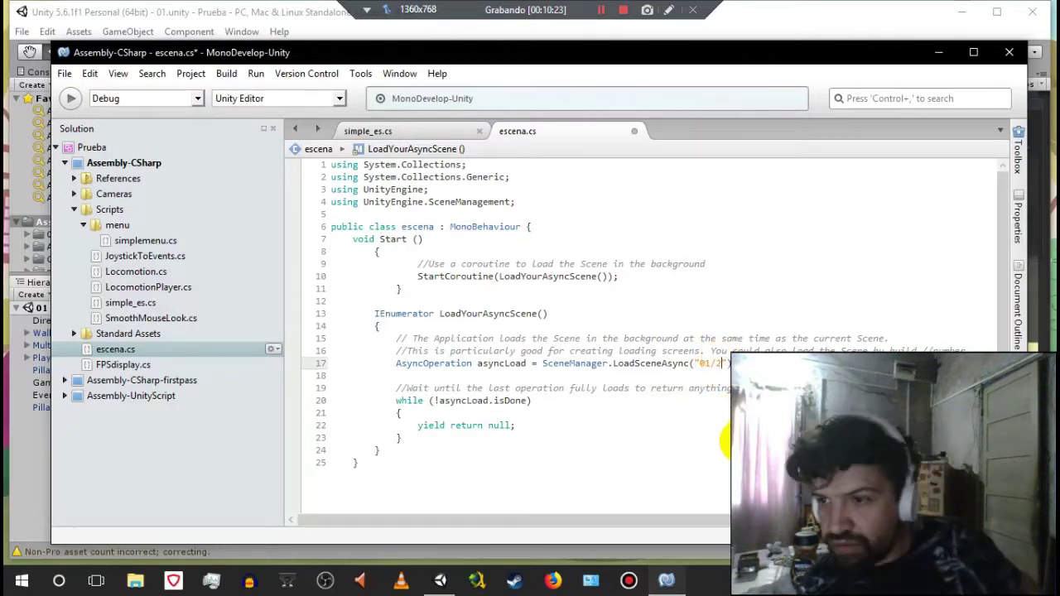
{"action": "type", "text": "2"}
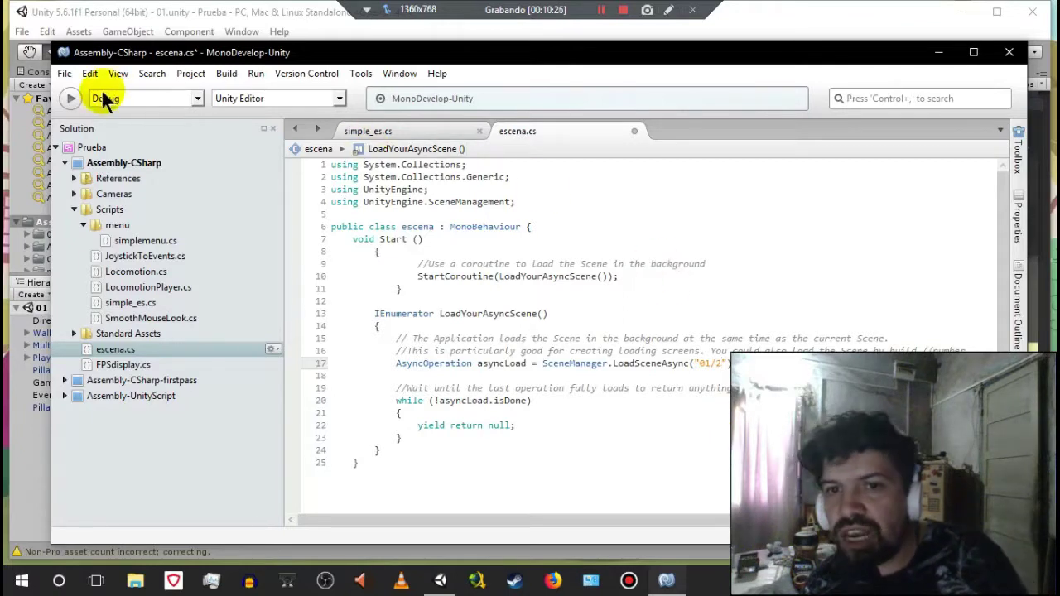
{"action": "left_click", "coordinate": [66, 73]}
{"action": "left_click", "coordinate": [74, 138]}
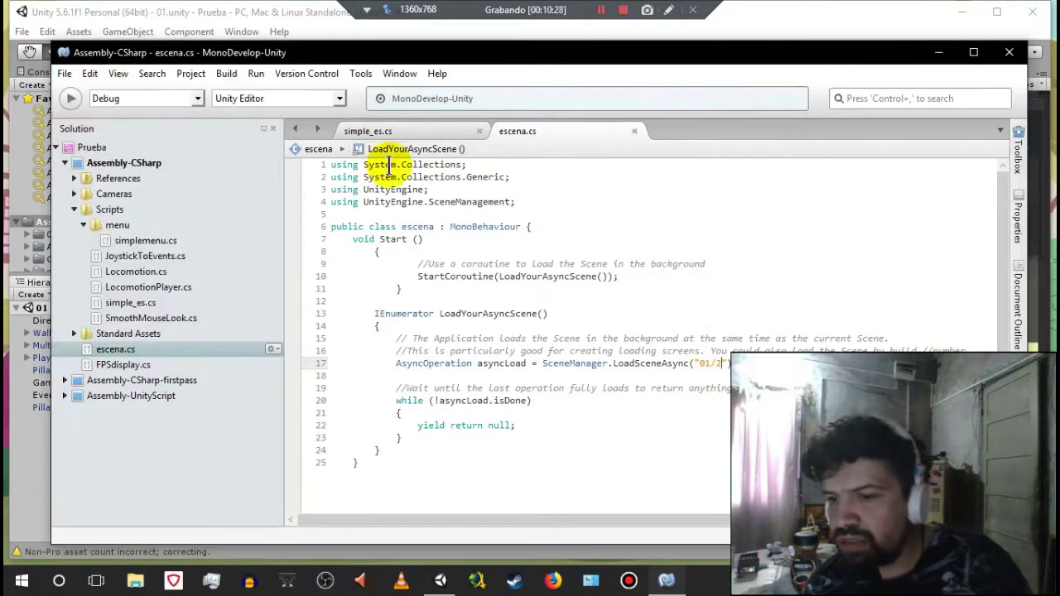
{"action": "left_click", "coordinate": [442, 583]}
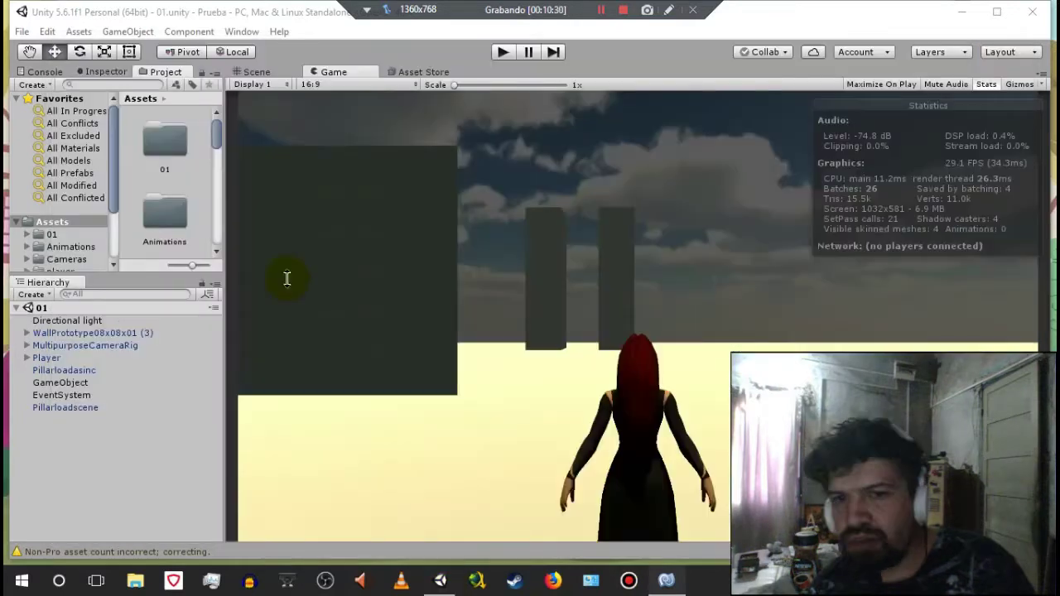
- In the Scene view, move the Player object right up next to the trigger pillars
{"action": "left_click", "coordinate": [250, 73]}
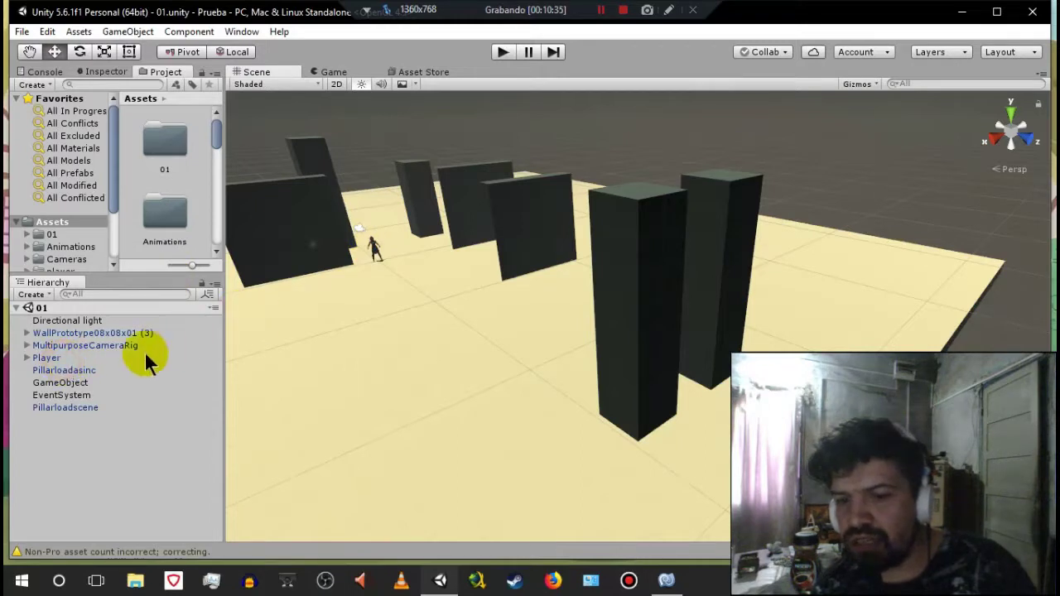
{"action": "left_click", "coordinate": [47, 358]}
{"action": "left_click", "coordinate": [47, 358]}
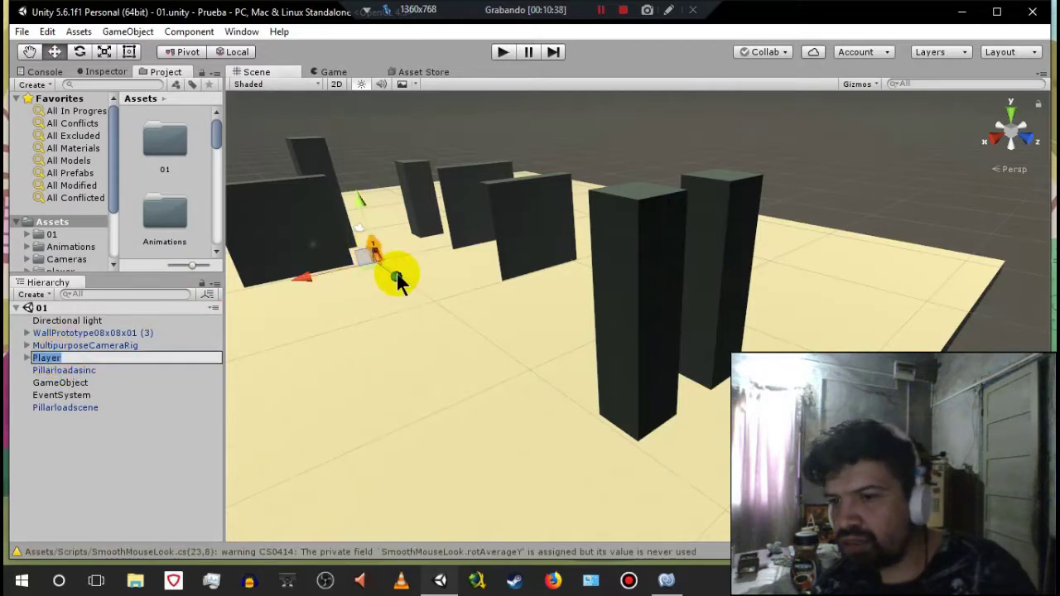
{"action": "left_click_drag", "start_coordinate": [397, 274], "coordinate": [478, 327]}
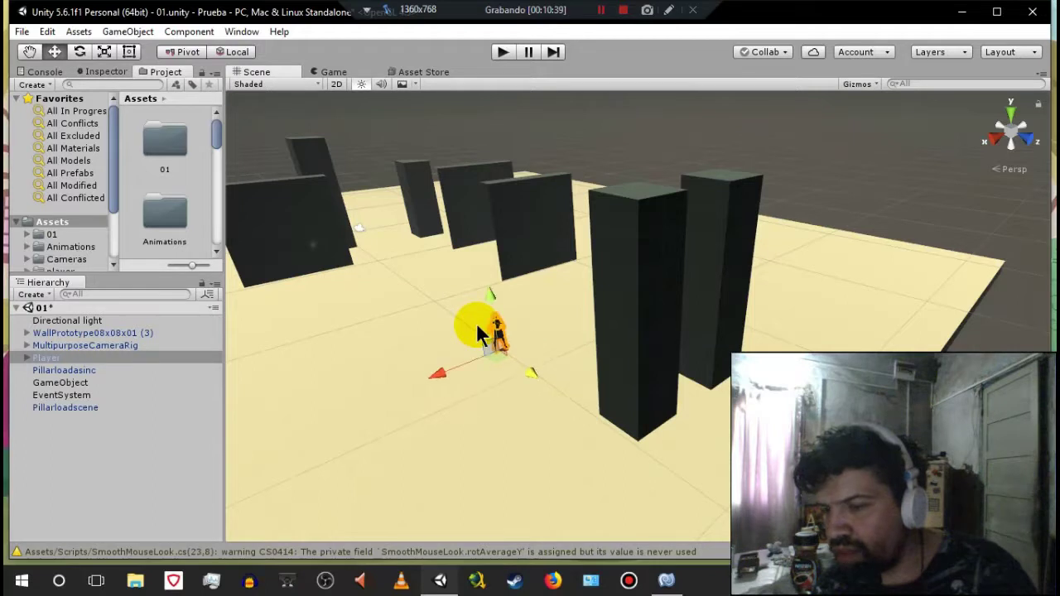
{"action": "left_click_drag", "start_coordinate": [438, 374], "coordinate": [453, 369]}
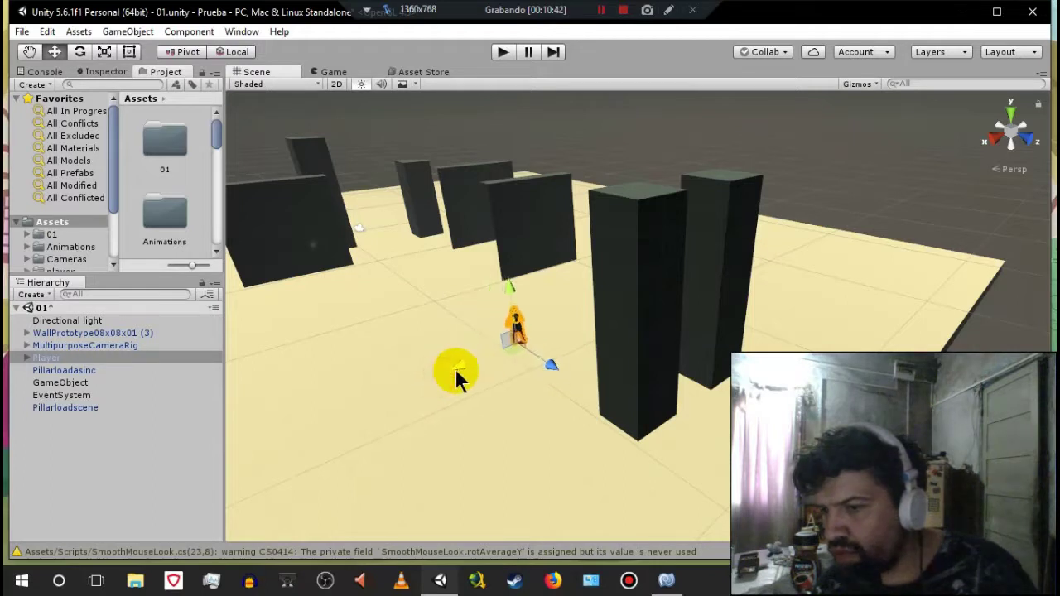
- Play-test in the Game view until the pillar loads scene 2, then stop playing
{"action": "left_click", "coordinate": [331, 72]}
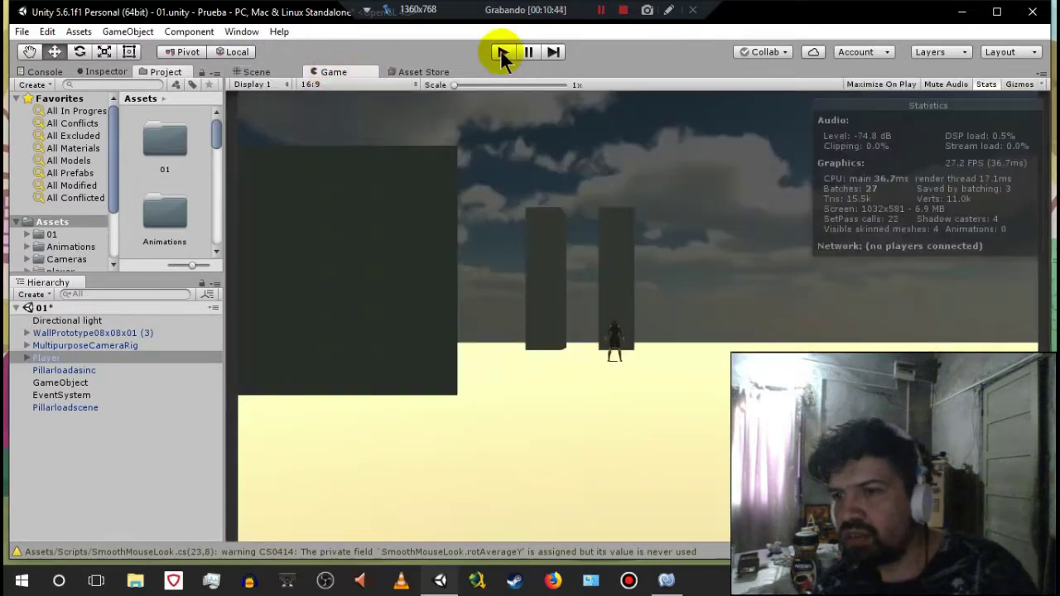
{"action": "left_click", "coordinate": [503, 53]}
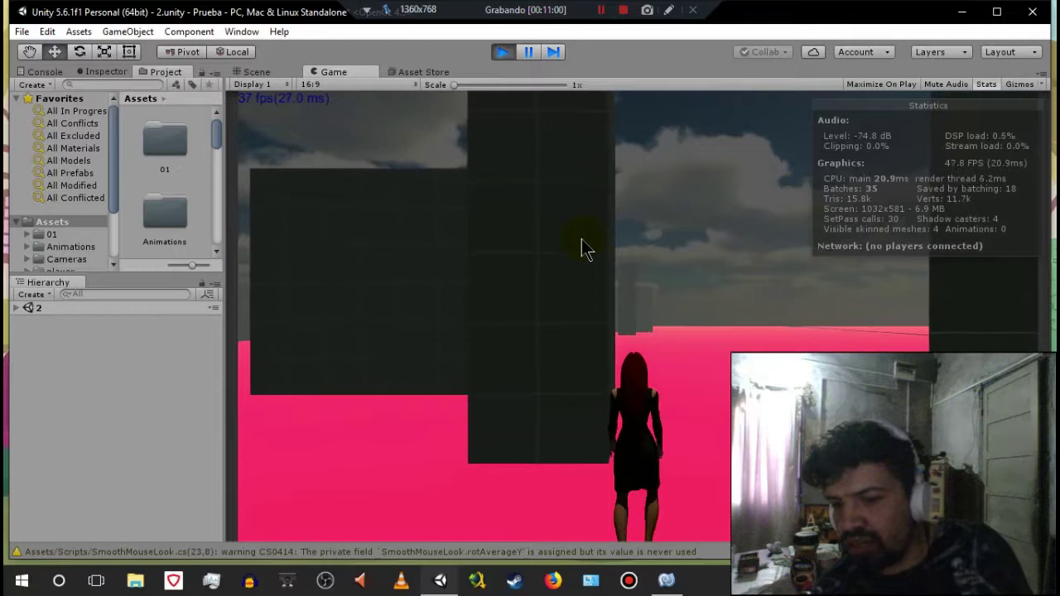
{"action": "left_click", "coordinate": [500, 53]}
{"action": "left_click", "coordinate": [667, 580]}
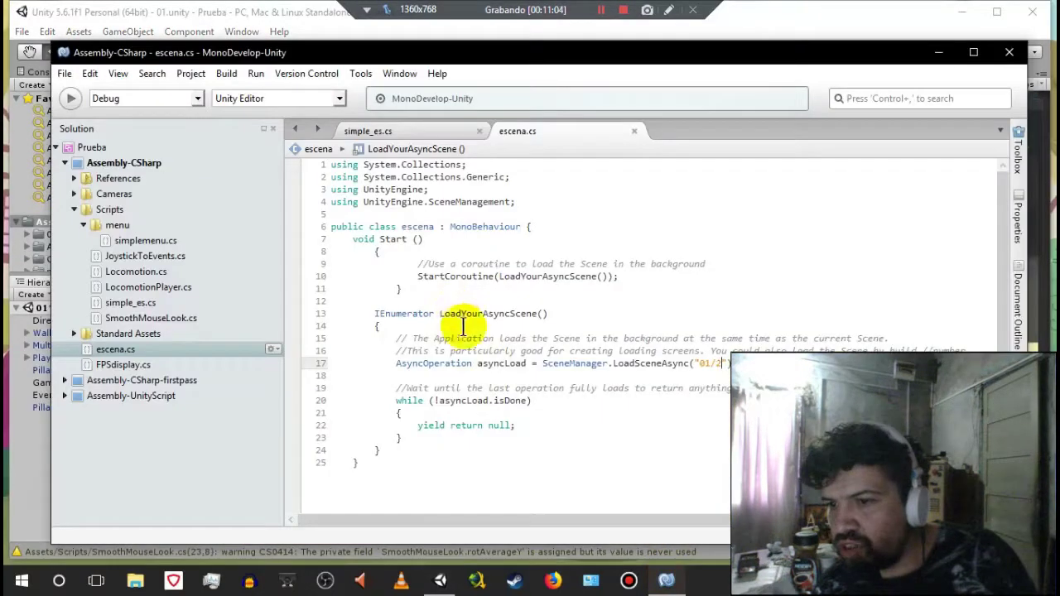
{"action": "double_click", "coordinate": [706, 366]}
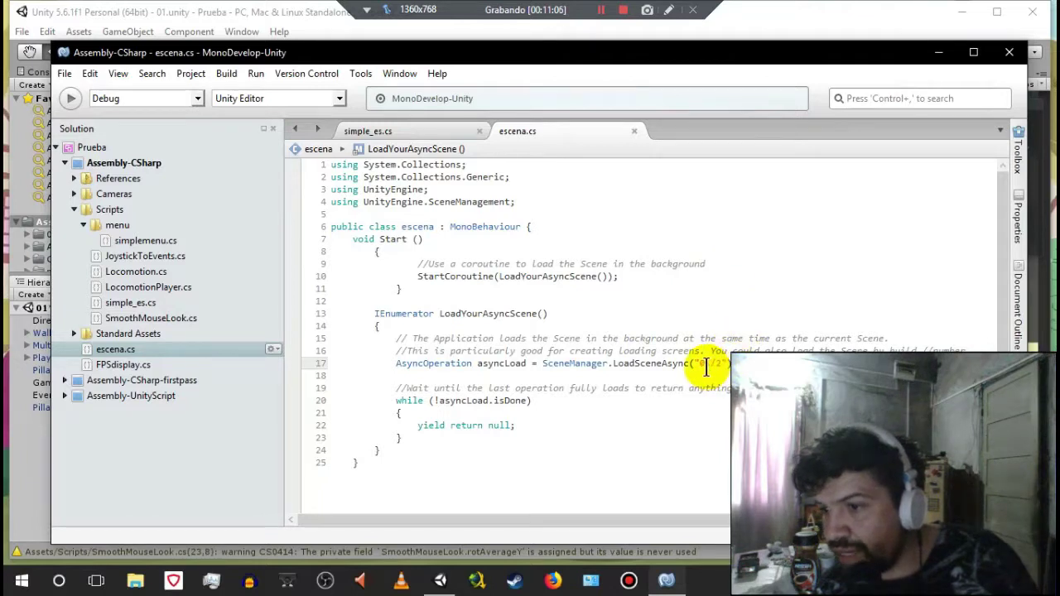